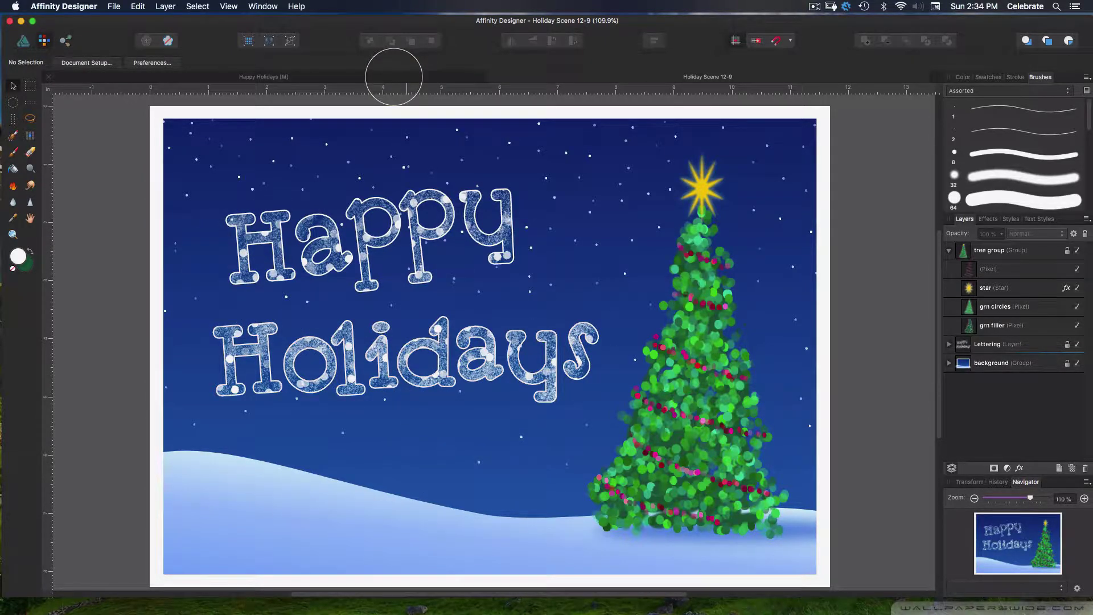
# Step: In the Happy Holidays document, unlock the blue background rectangle and give it a vertical linear gradient fill
pyautogui.click(418, 77)
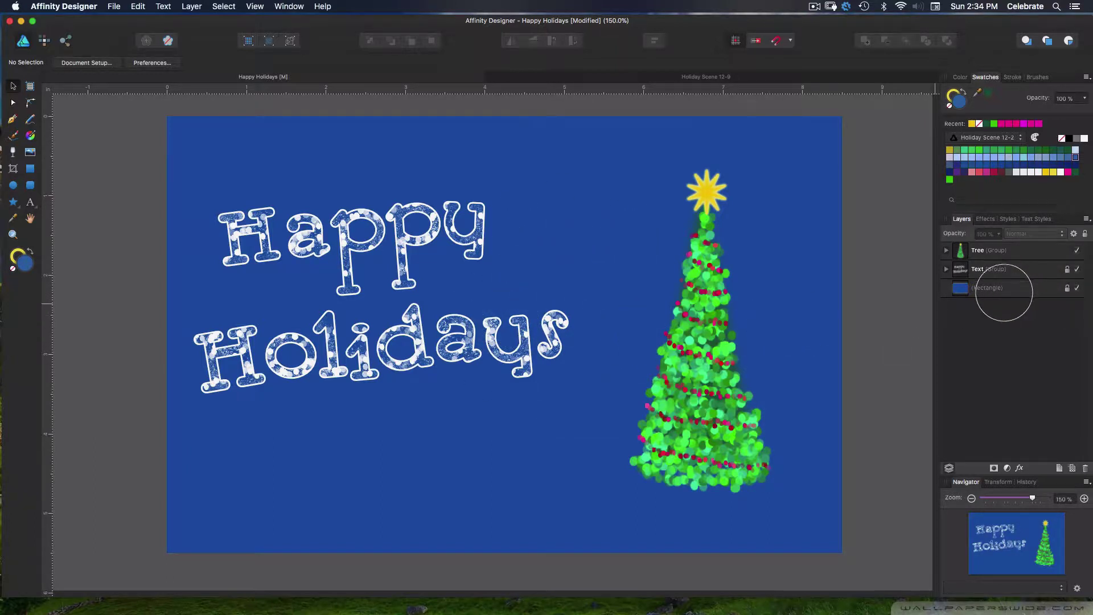
pyautogui.click(1054, 290)
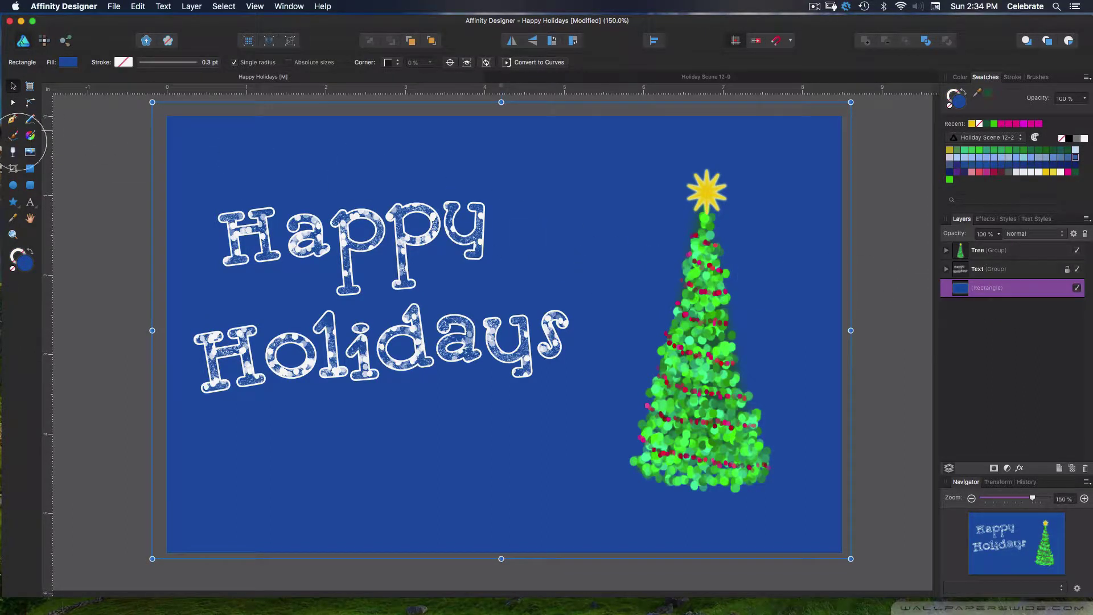
pyautogui.click(30, 135)
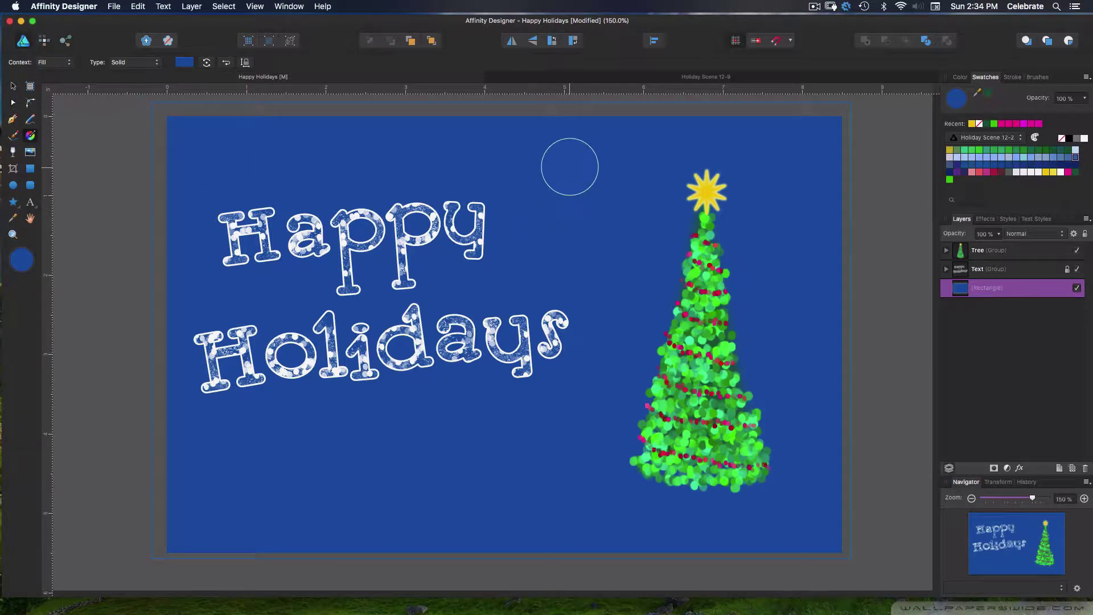
pyautogui.moveTo(569, 167); pyautogui.dragTo(575, 550)
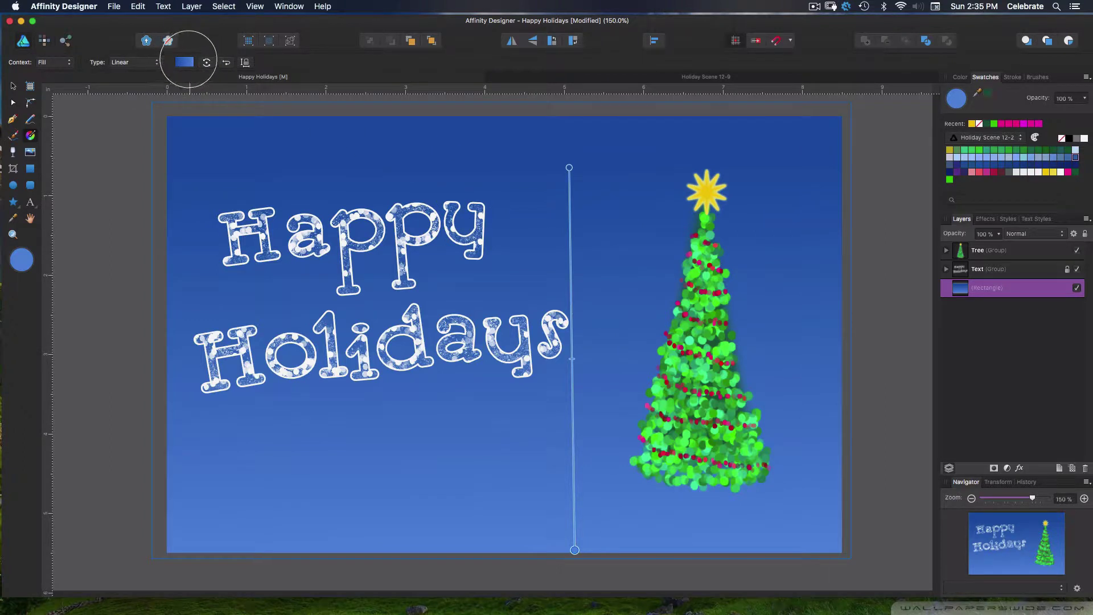
# Step: Recolour the background gradient from deep blue at the top to brighter blue 357CE1 at the bottom and deselect it
pyautogui.click(185, 61)
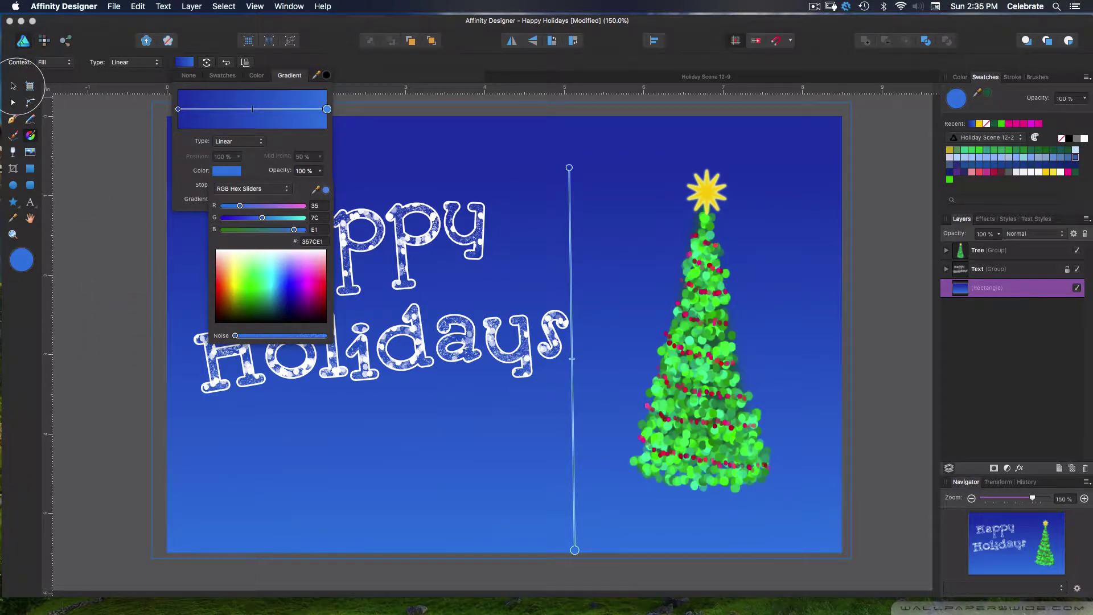
pyautogui.click(14, 85)
pyautogui.click(122, 288)
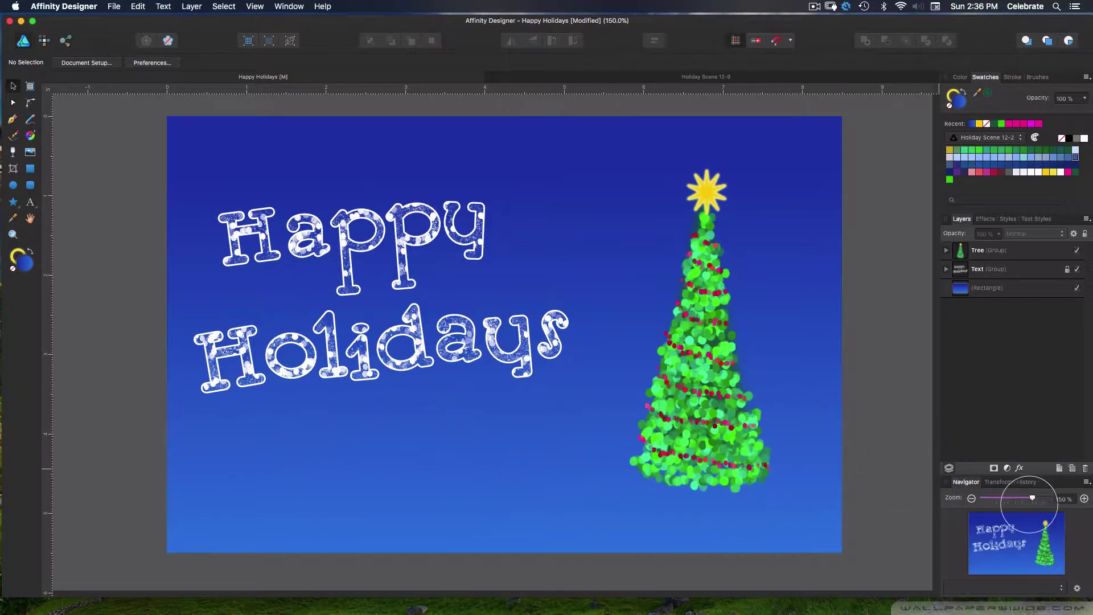
pyautogui.moveTo(1033, 499); pyautogui.dragTo(1032, 498)
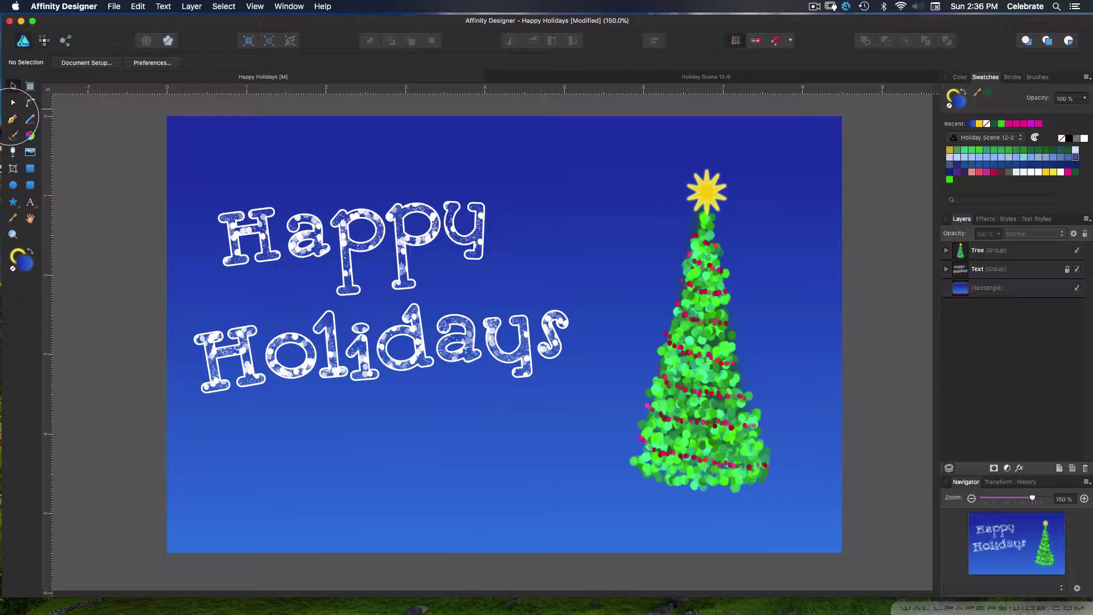
# Step: With the Pen tool set to white fill and no stroke, draw a closed snow-hill outline across the bottom of the scene
pyautogui.click(12, 119)
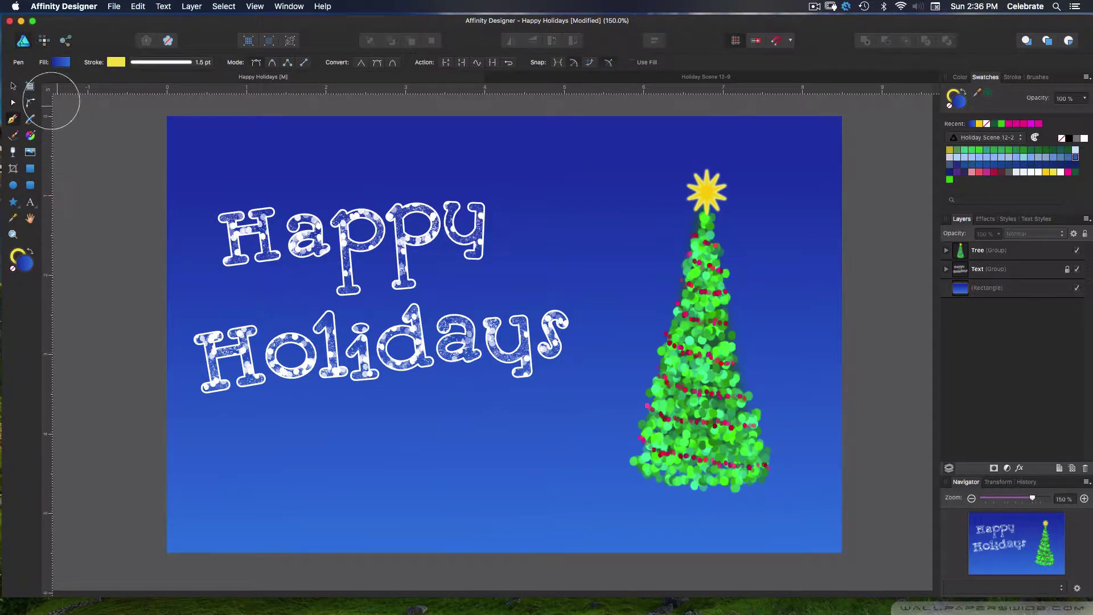
pyautogui.click(60, 62)
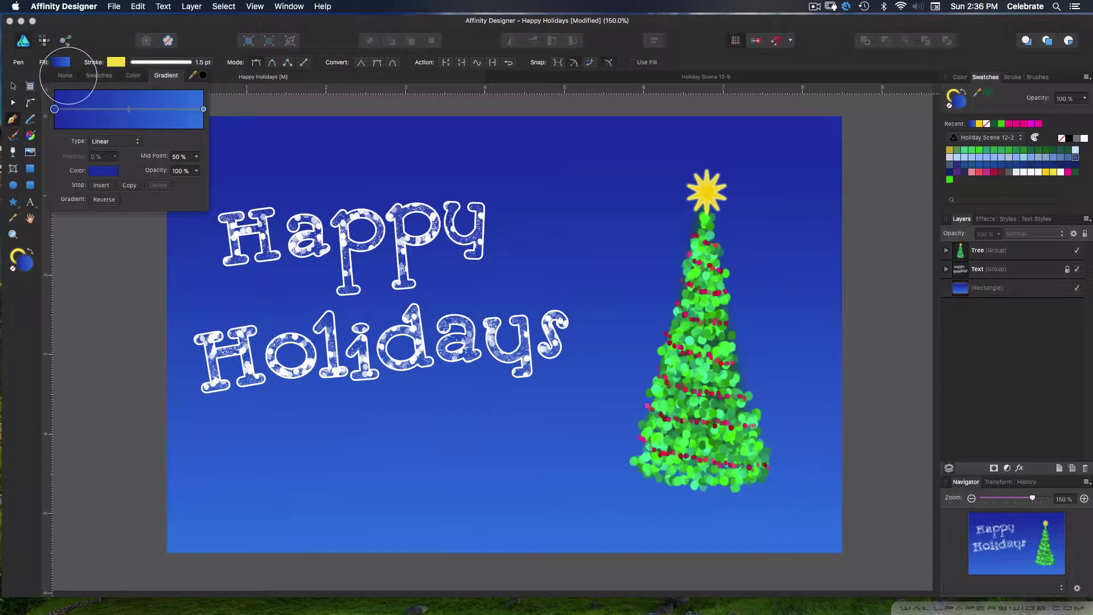
pyautogui.click(99, 75)
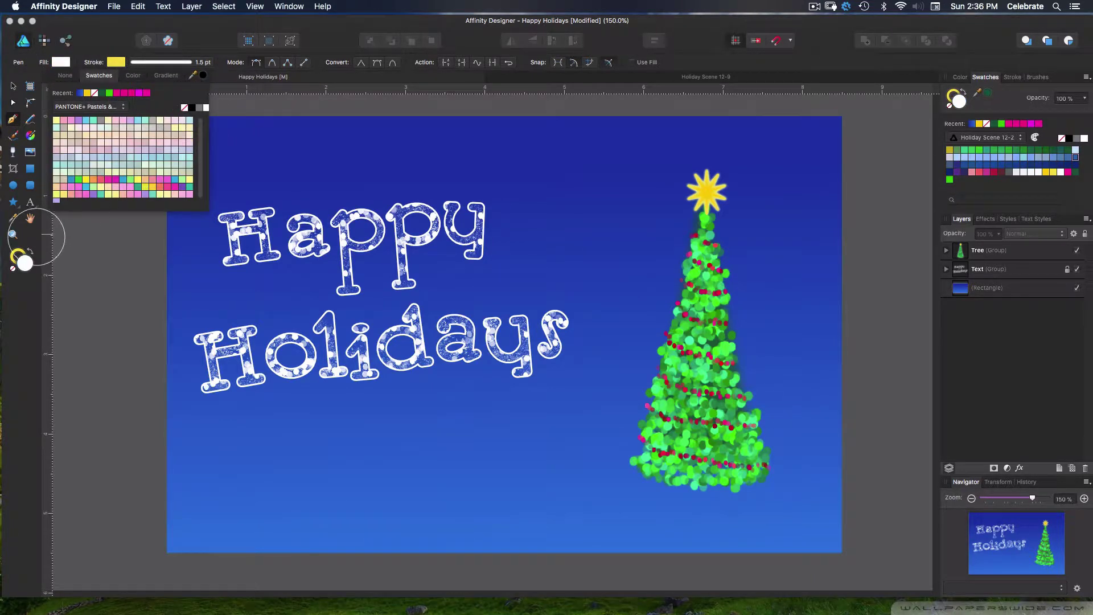
pyautogui.click(19, 254)
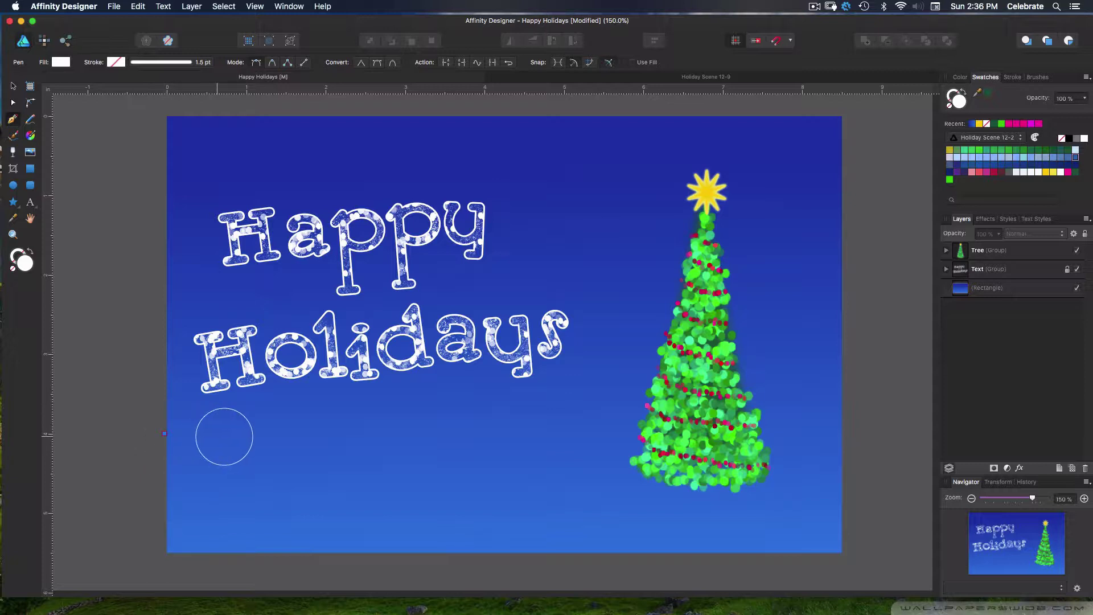
pyautogui.click(343, 440)
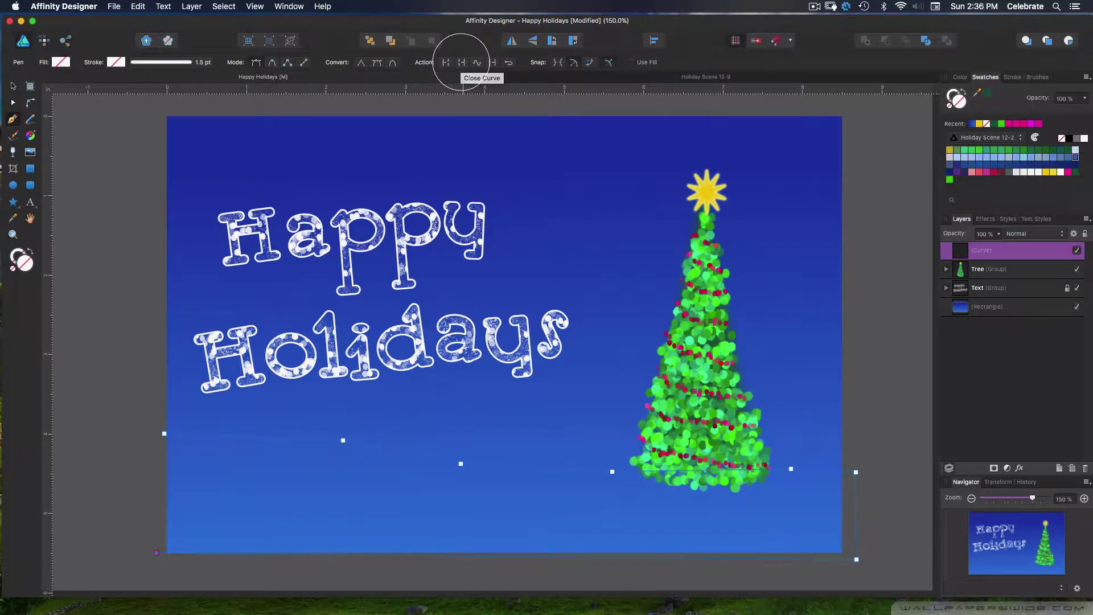
pyautogui.click(462, 62)
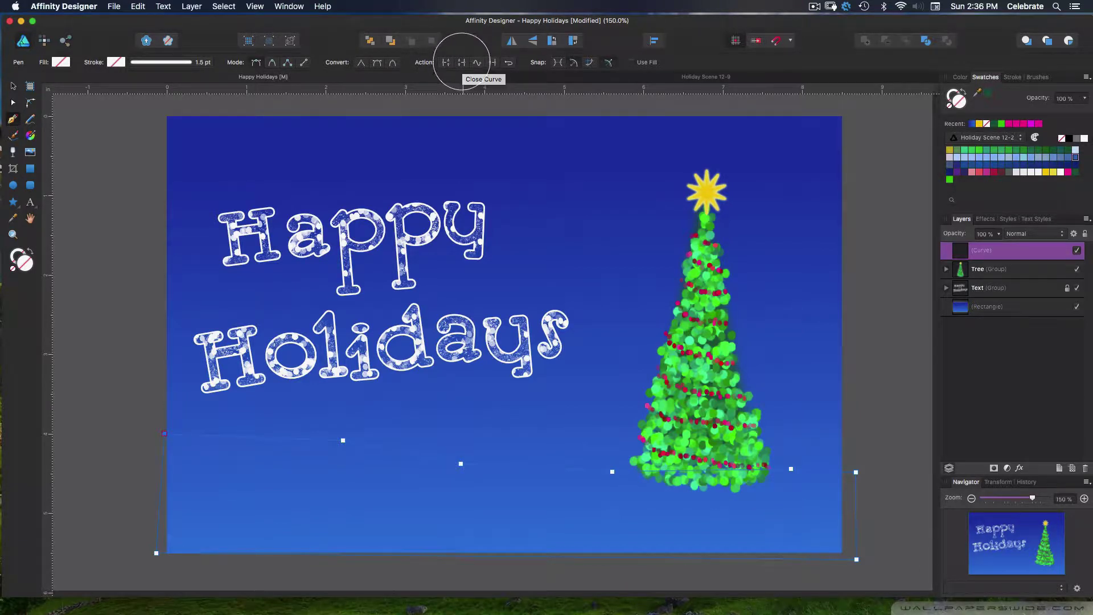
# Step: Fill the snow-hill shape with the near-white colour FEFBFF
pyautogui.doubleClick(23, 259)
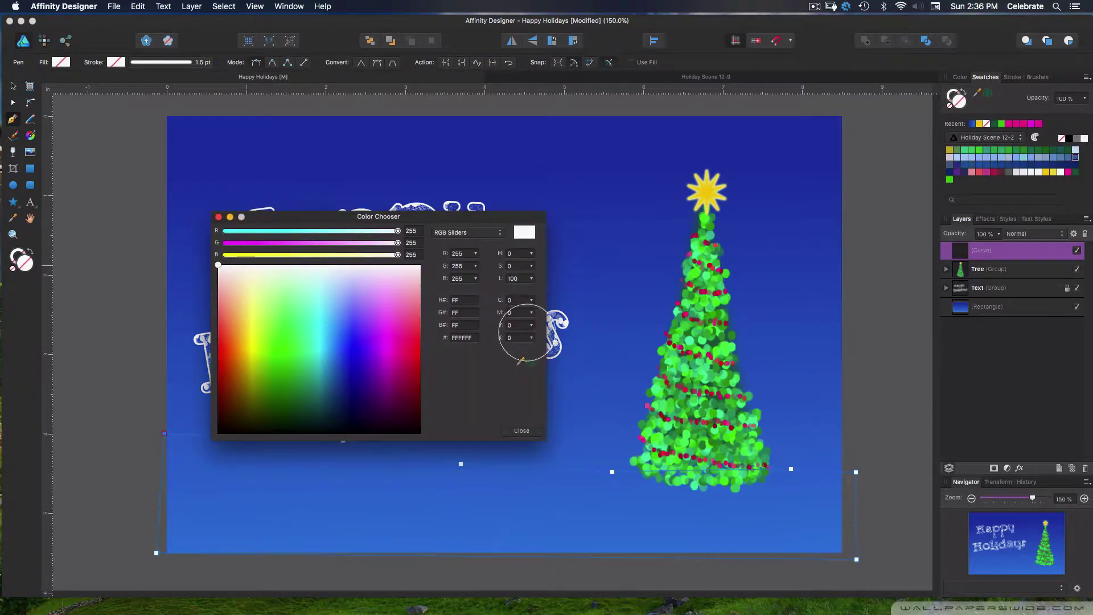
pyautogui.click(380, 266)
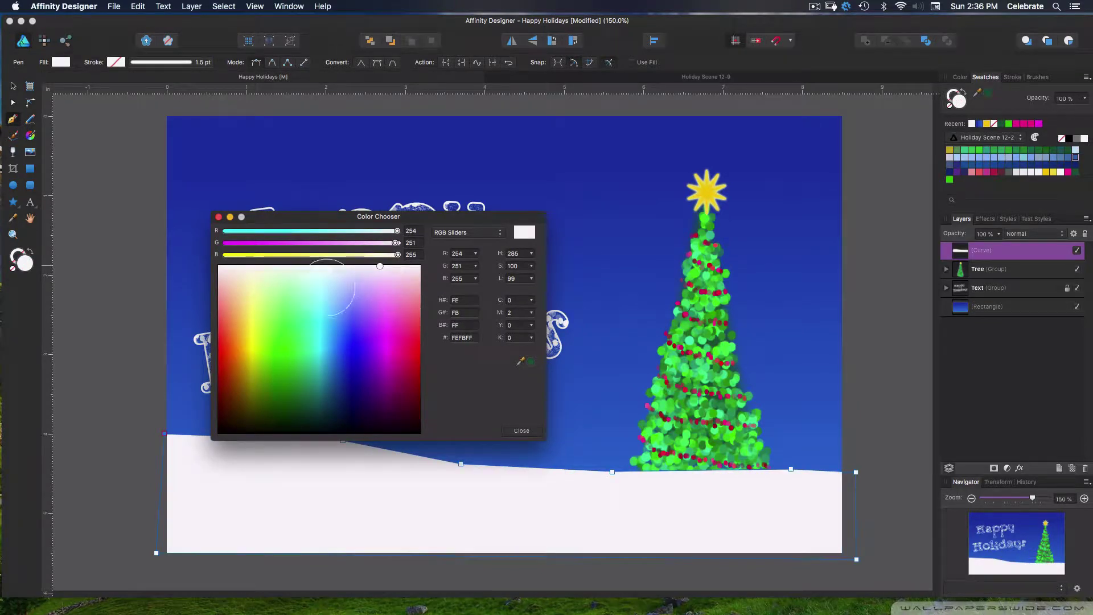
pyautogui.click(521, 431)
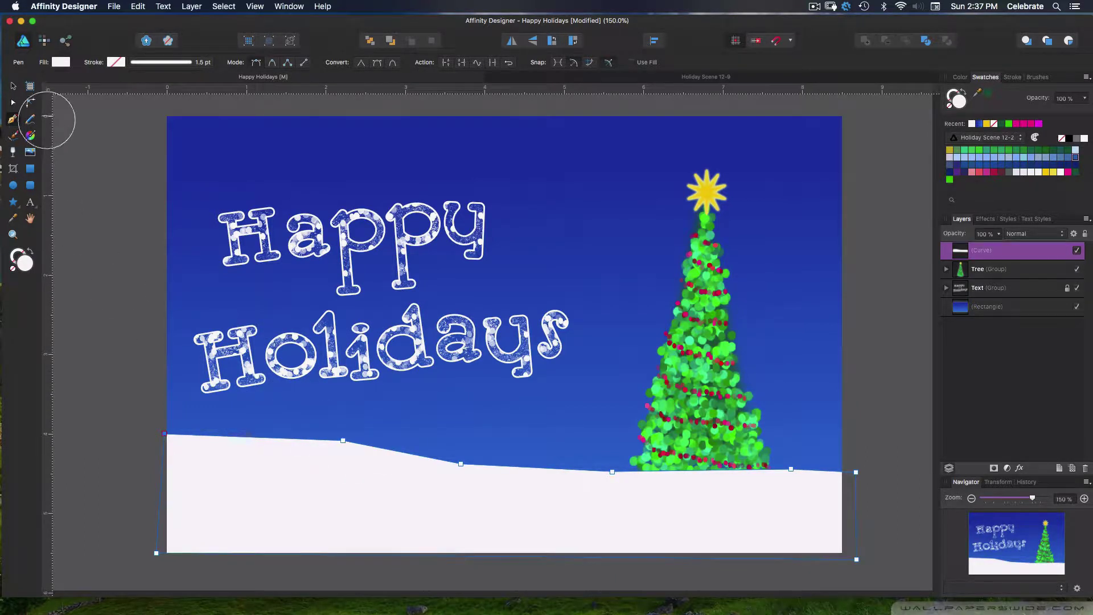
# Step: Convert the nodes along the snow shape's upper edge to smooth and reshape it into gently rolling hills
pyautogui.click(14, 102)
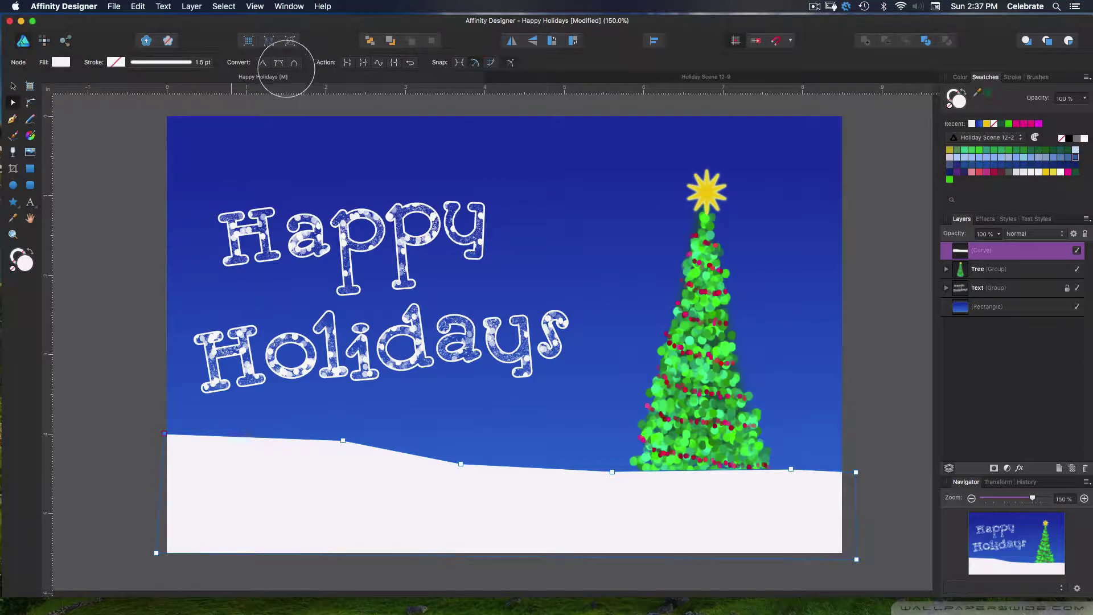
pyautogui.click(278, 62)
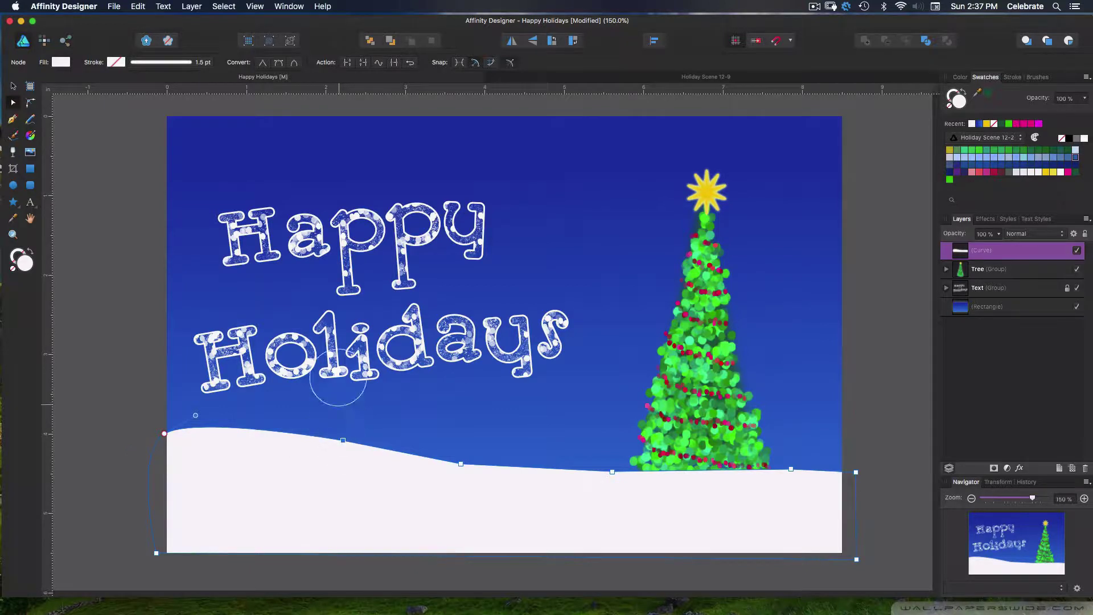
pyautogui.click(279, 63)
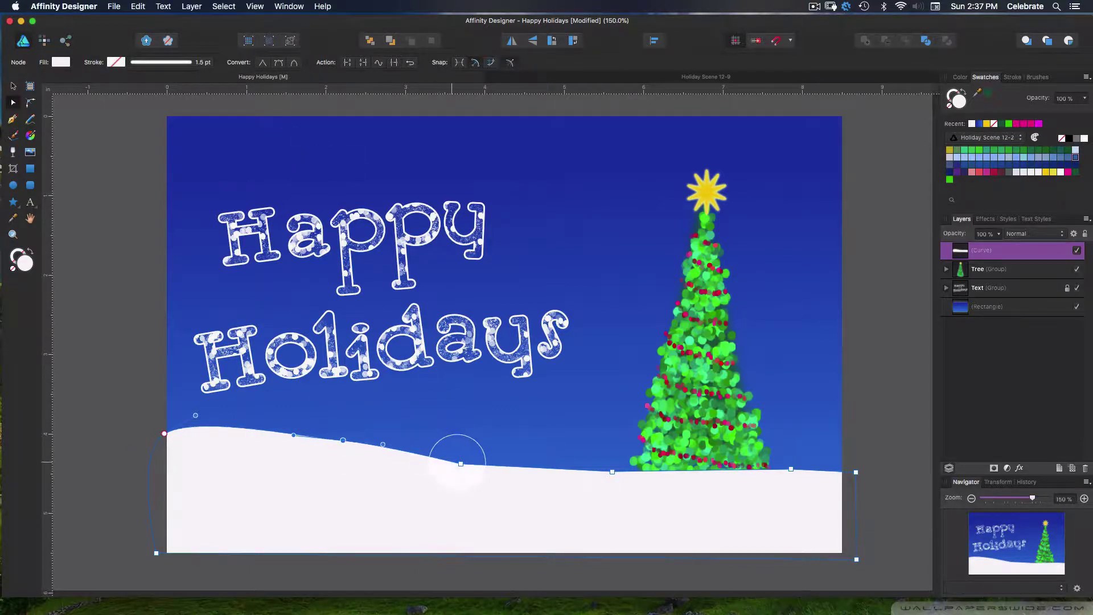
pyautogui.click(278, 62)
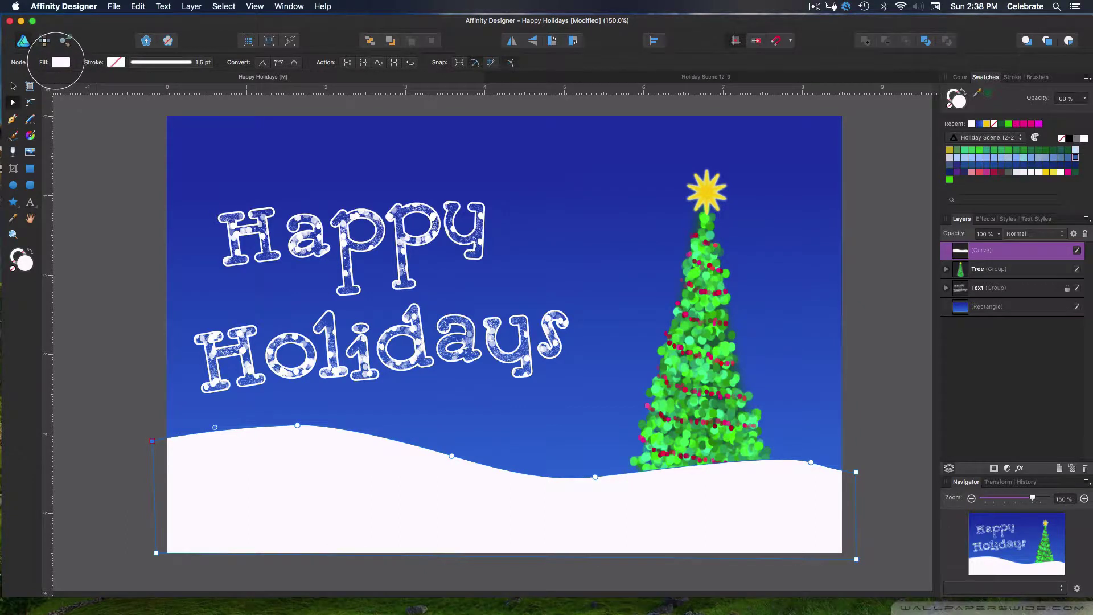
# Step: Change the snow shape's fill to a linear gradient with a light blue first stop and a white end stop
pyautogui.click(59, 62)
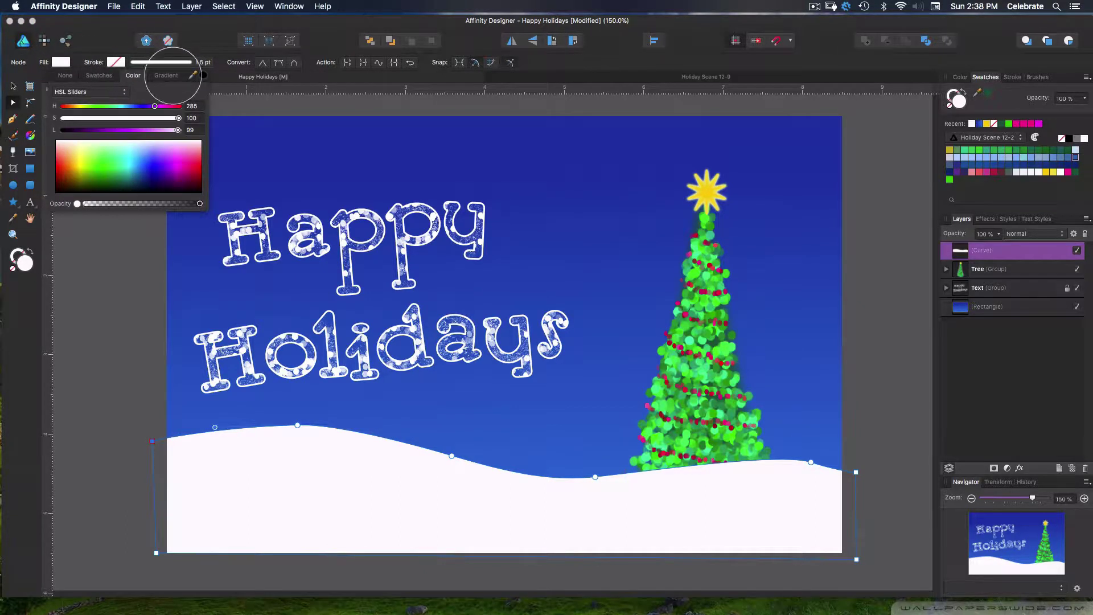
pyautogui.click(166, 75)
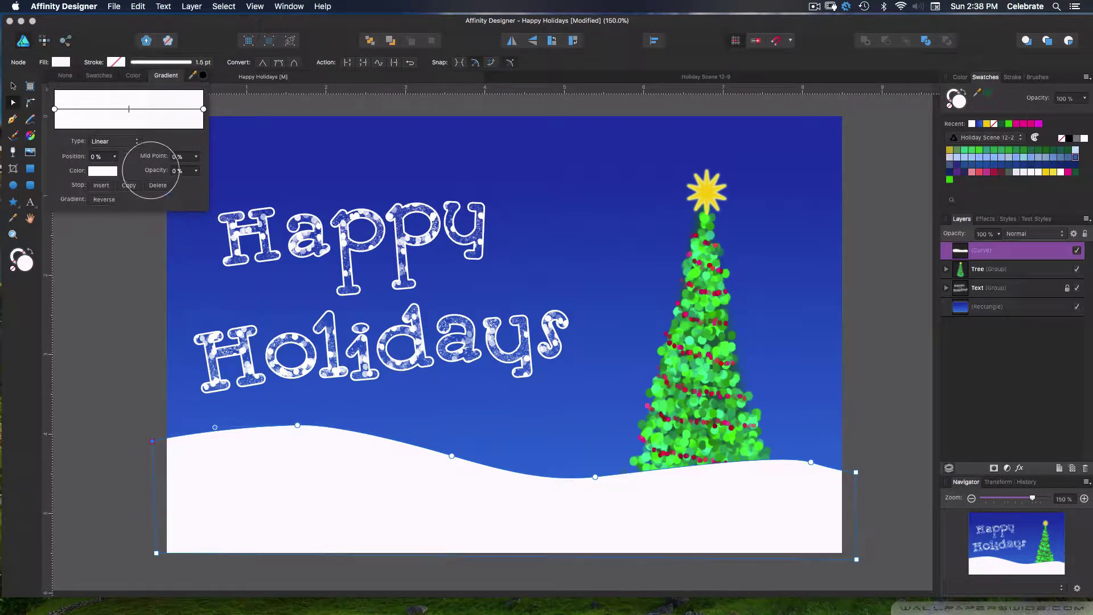
pyautogui.click(54, 109)
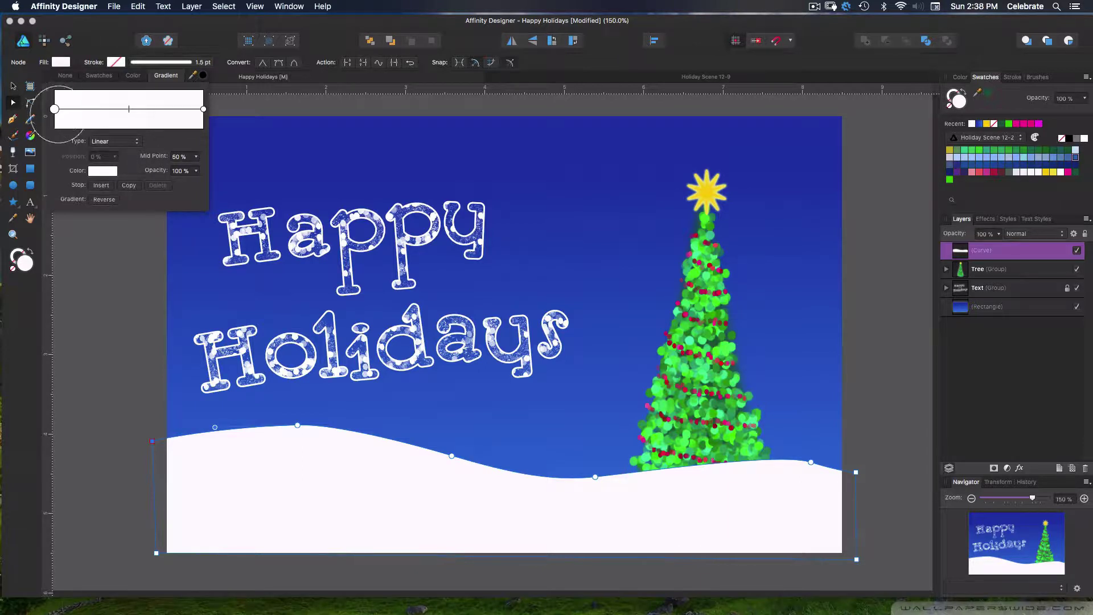
pyautogui.click(103, 170)
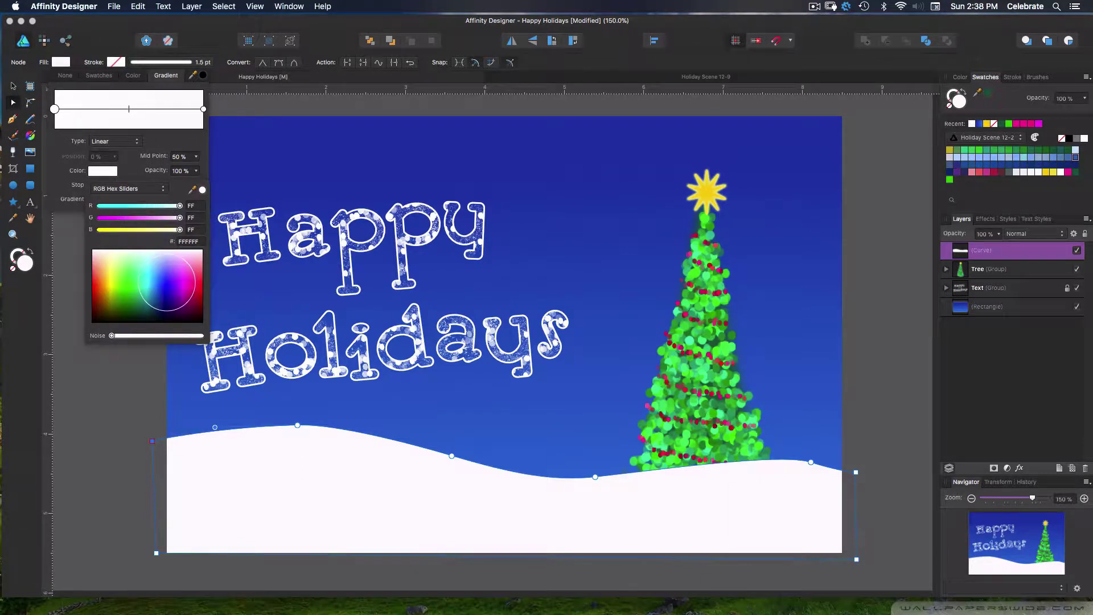
pyautogui.click(164, 279)
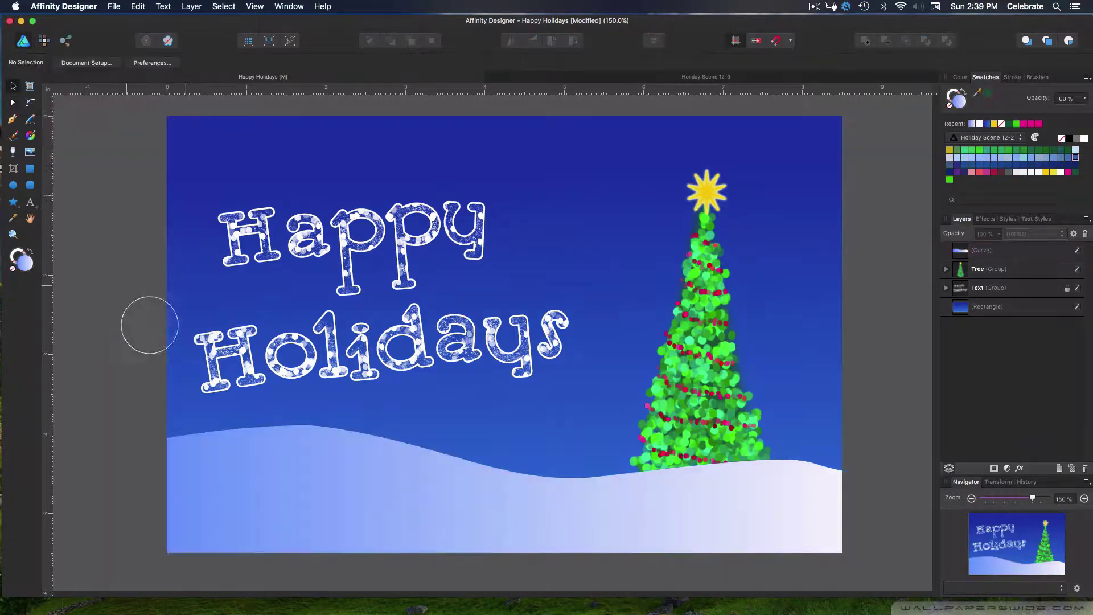
# Step: Redirect the snow gradient vertically, from light blue just below the page's bottom edge to white just above the hill
pyautogui.click(242, 450)
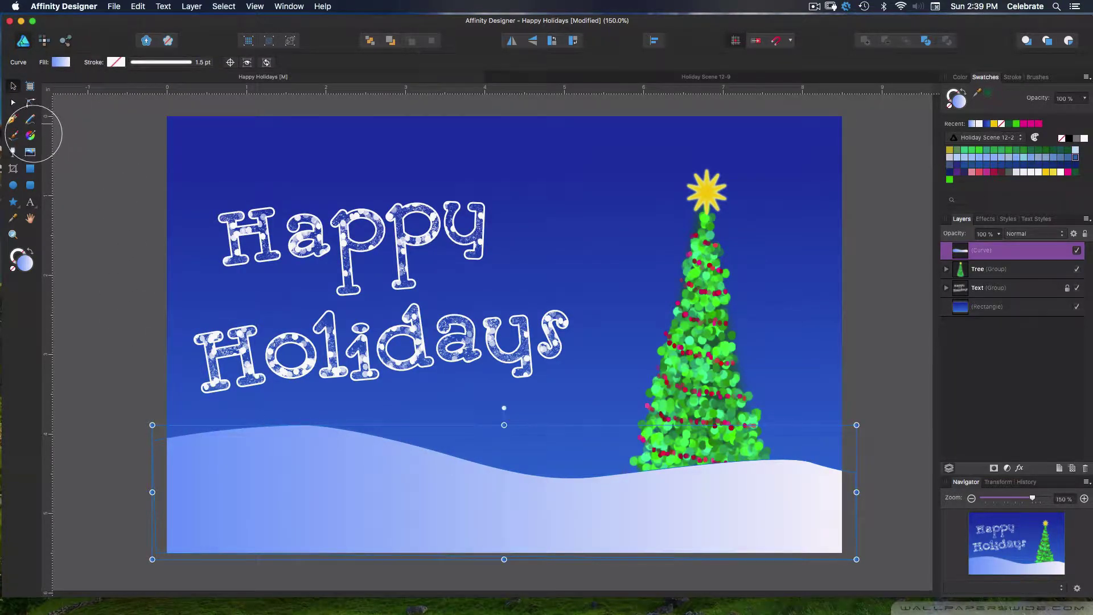
pyautogui.click(31, 135)
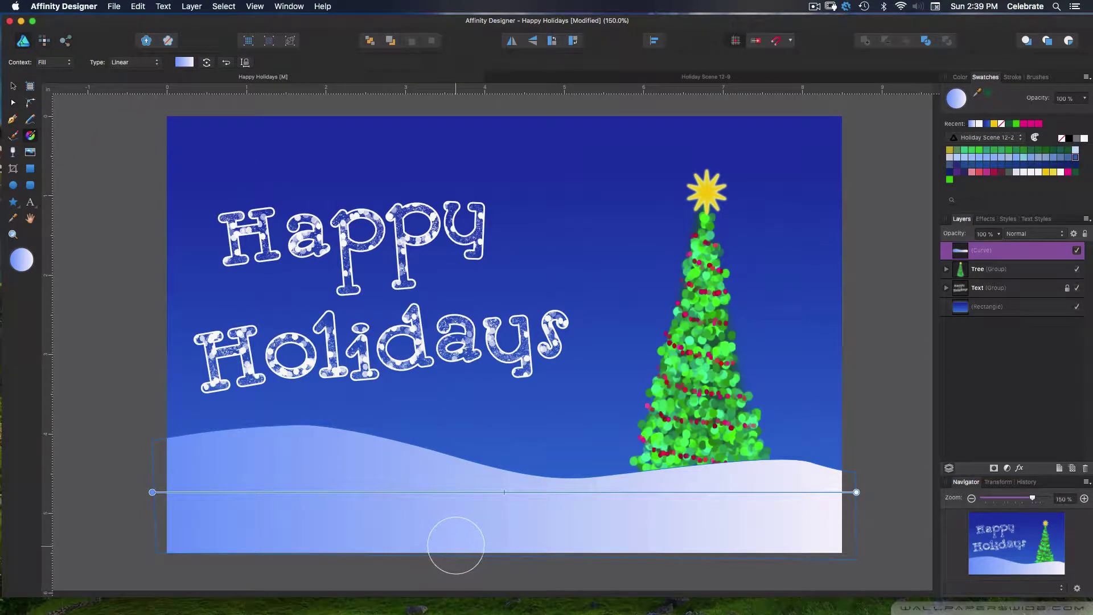
pyautogui.moveTo(457, 545); pyautogui.dragTo(462, 430)
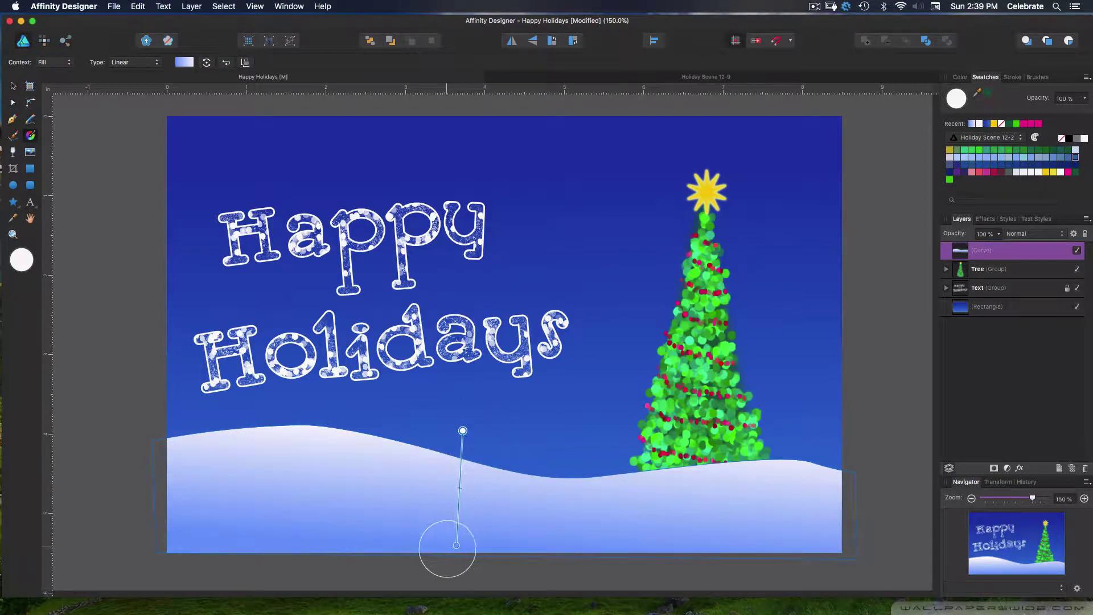
pyautogui.moveTo(457, 545); pyautogui.dragTo(457, 554)
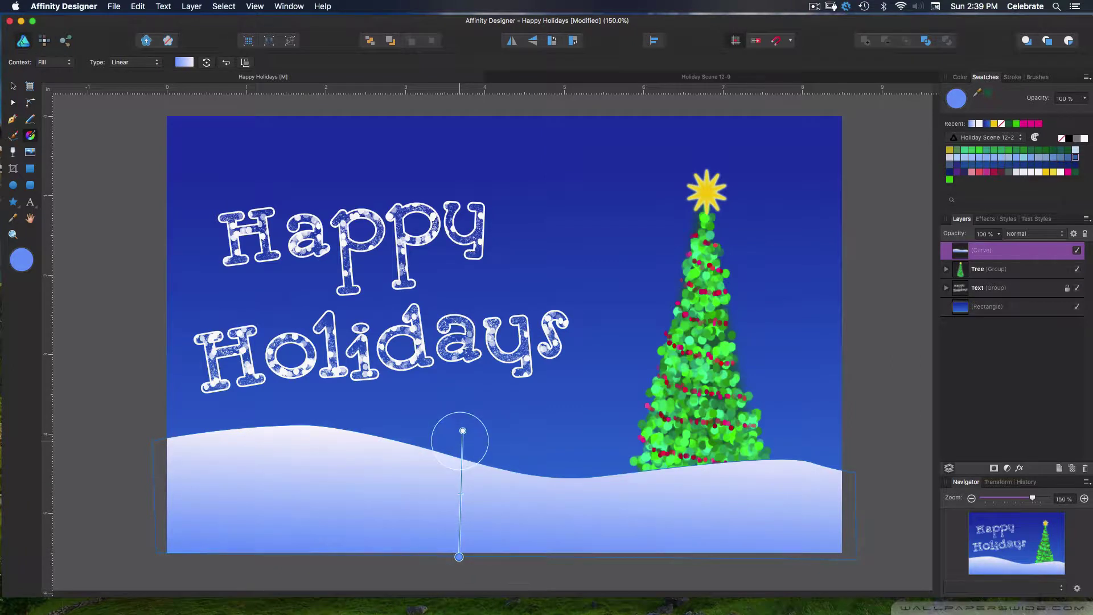
pyautogui.moveTo(463, 430)
pyautogui.mouseDown()
pyautogui.moveTo(473, 414)
pyautogui.moveTo(460, 418)
pyautogui.mouseUp()
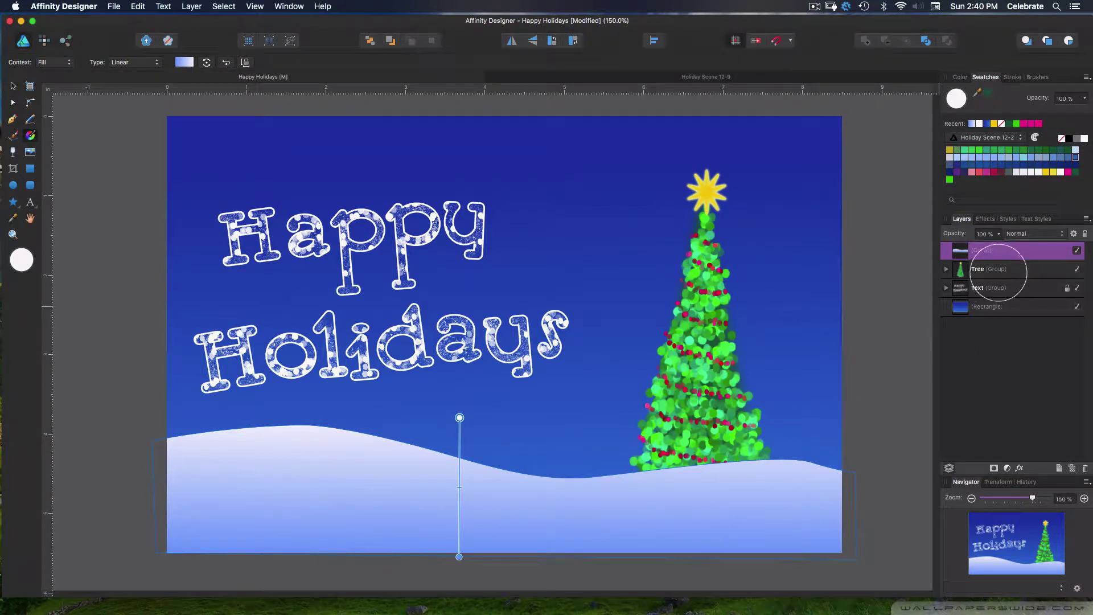
# Step: Move the Tree group above the snow curve in the layer order and clear the selection
pyautogui.moveTo(1001, 271); pyautogui.dragTo(982, 246)
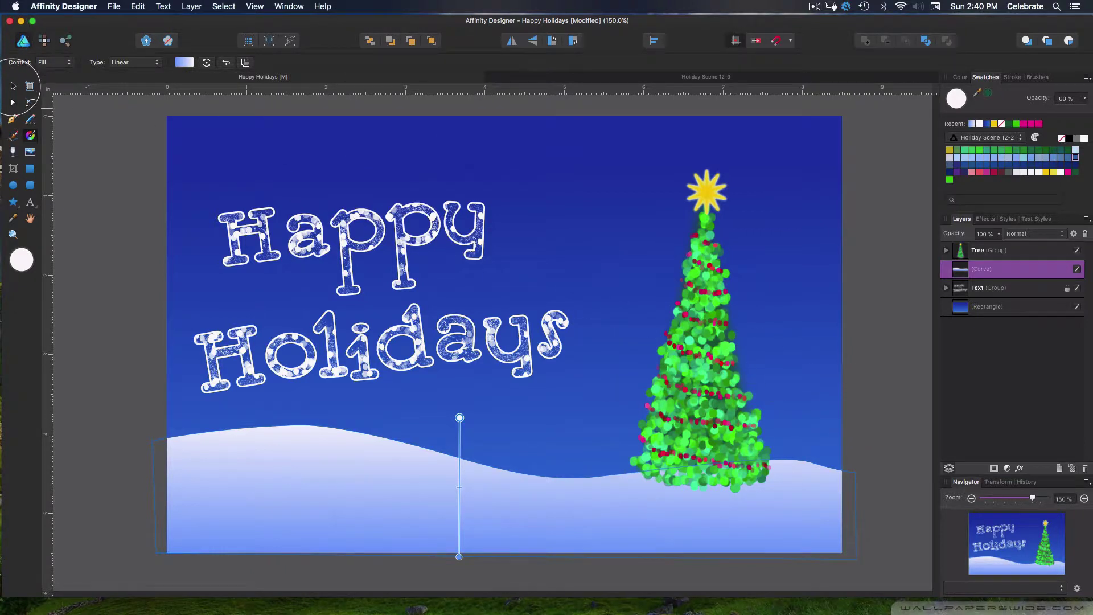
pyautogui.click(12, 86)
pyautogui.click(889, 456)
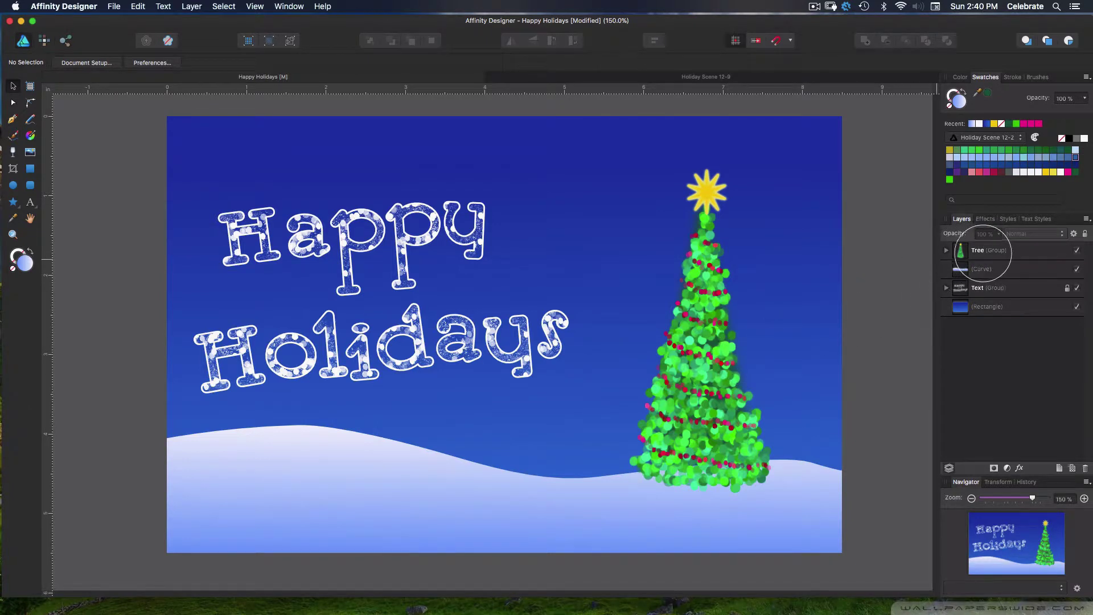
# Step: Inspect the Tree group's sublayers and shift the tree slightly right so its base sits on the snowy hill
pyautogui.click(946, 250)
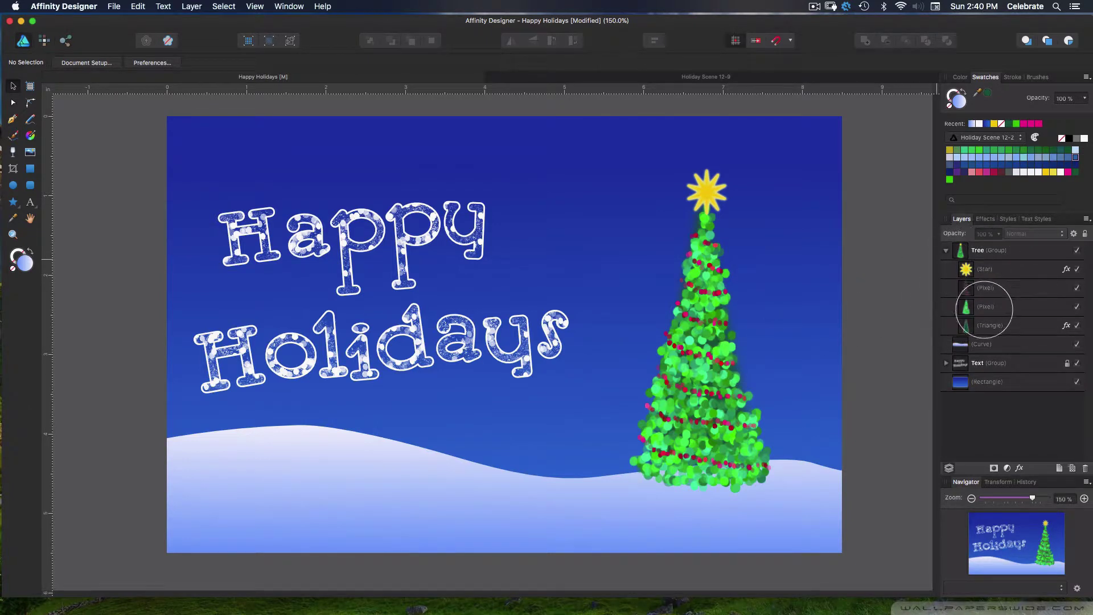
pyautogui.click(946, 250)
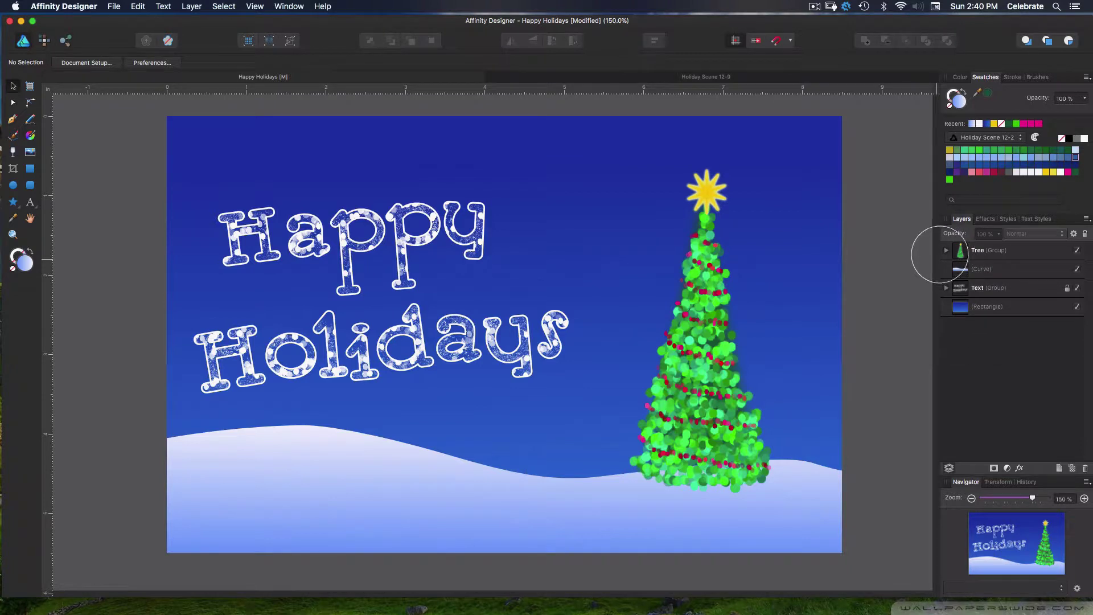
pyautogui.click(730, 262)
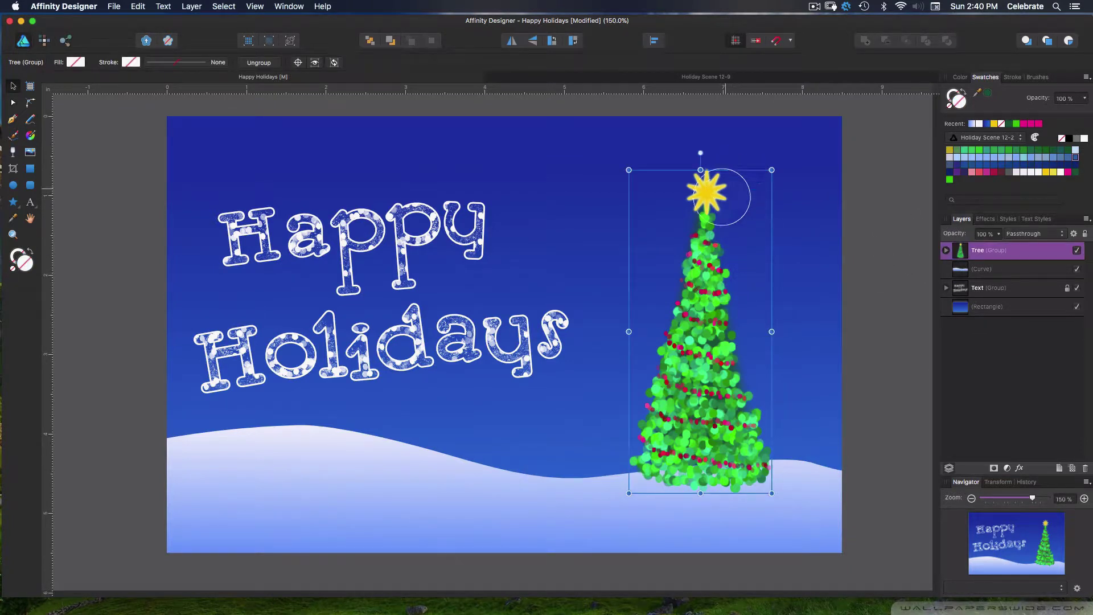
pyautogui.moveTo(707, 228)
pyautogui.mouseDown()
pyautogui.moveTo(718, 230)
pyautogui.moveTo(709, 225)
pyautogui.mouseUp()
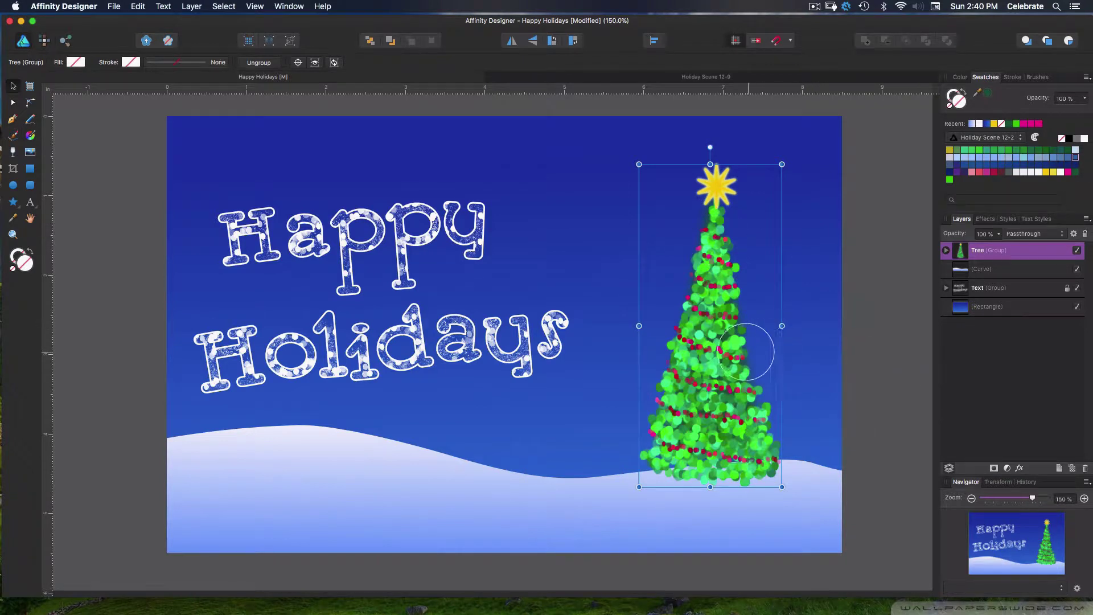
pyautogui.moveTo(717, 357); pyautogui.dragTo(719, 360)
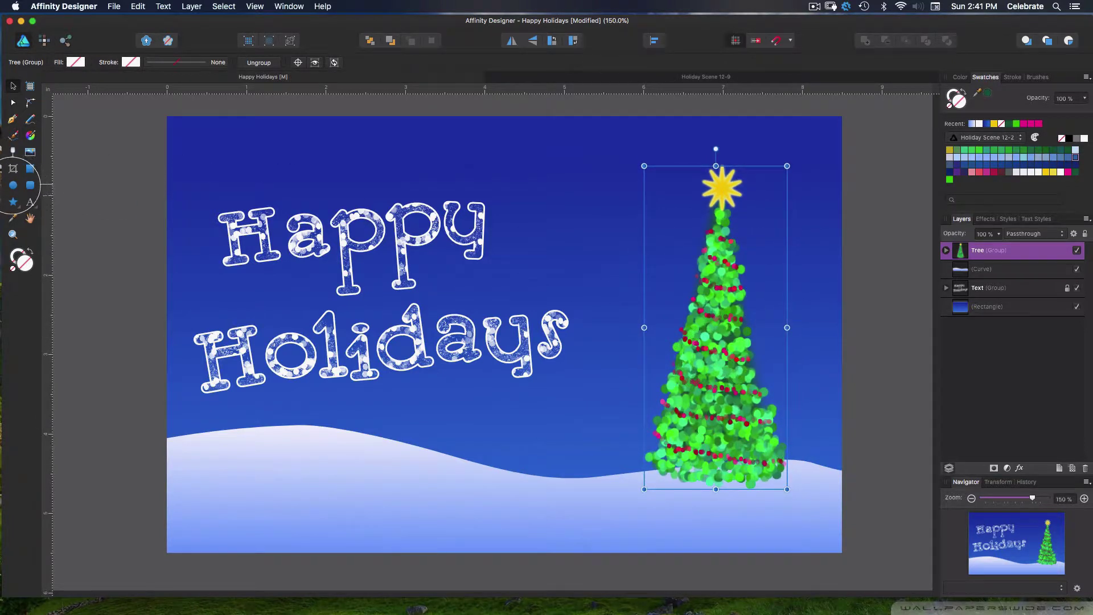
# Step: Draw a thin, wide ellipse just below the tree and fill it with a solid light blue from the Holiday Scene 12-2 palette
pyautogui.click(13, 185)
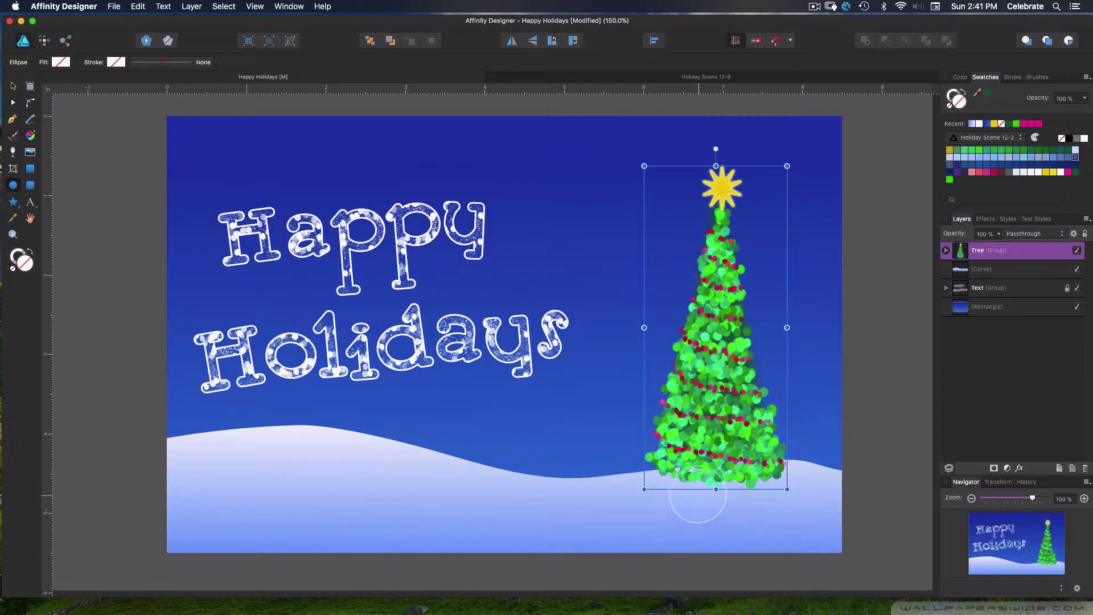
pyautogui.moveTo(669, 497); pyautogui.dragTo(801, 507)
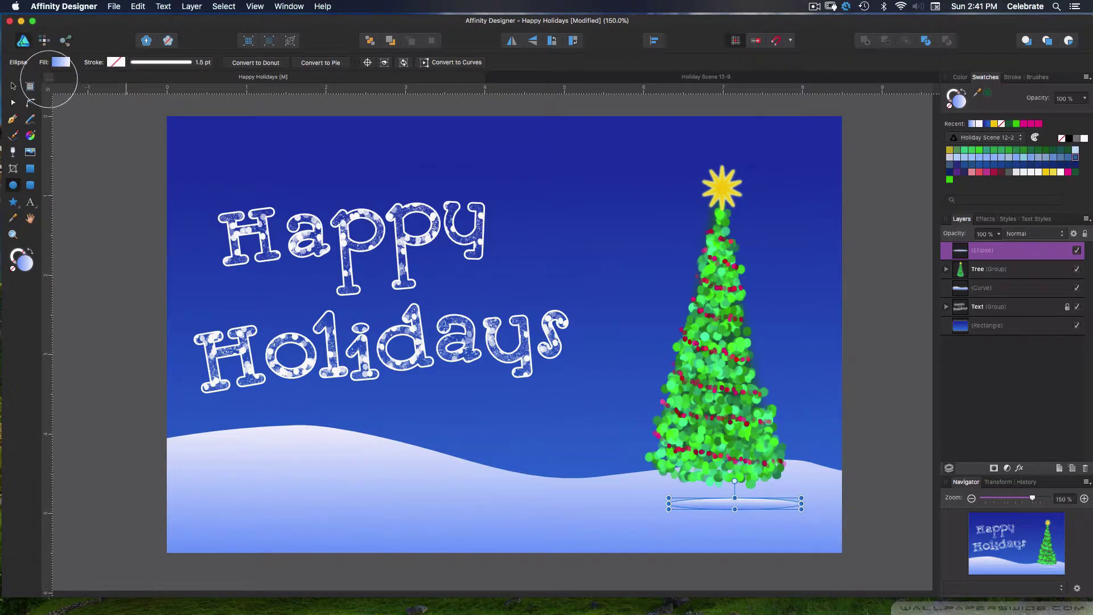
pyautogui.click(61, 62)
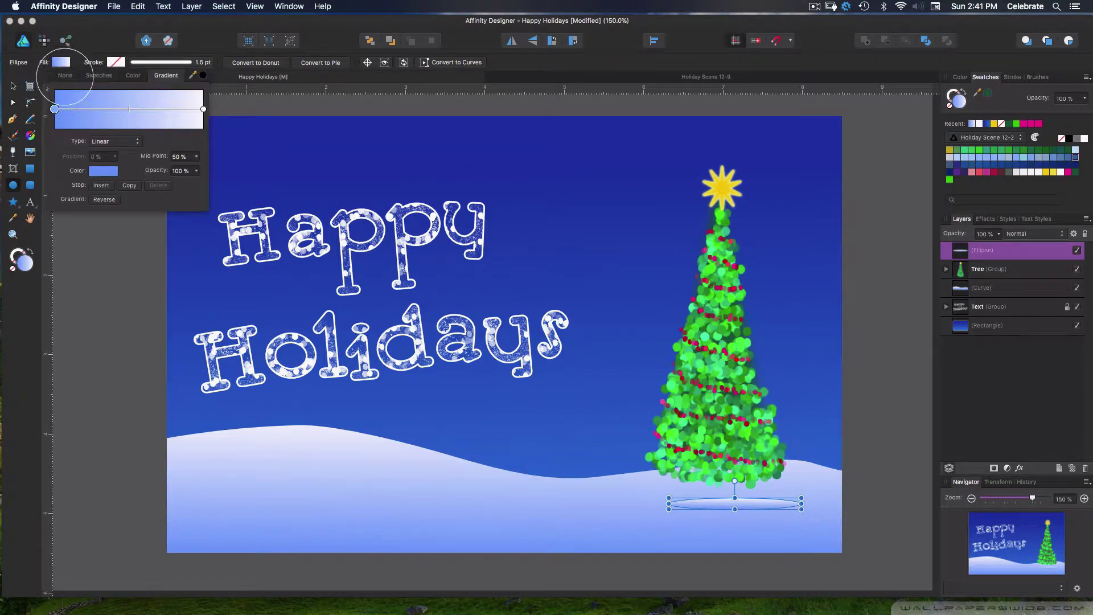
pyautogui.click(98, 75)
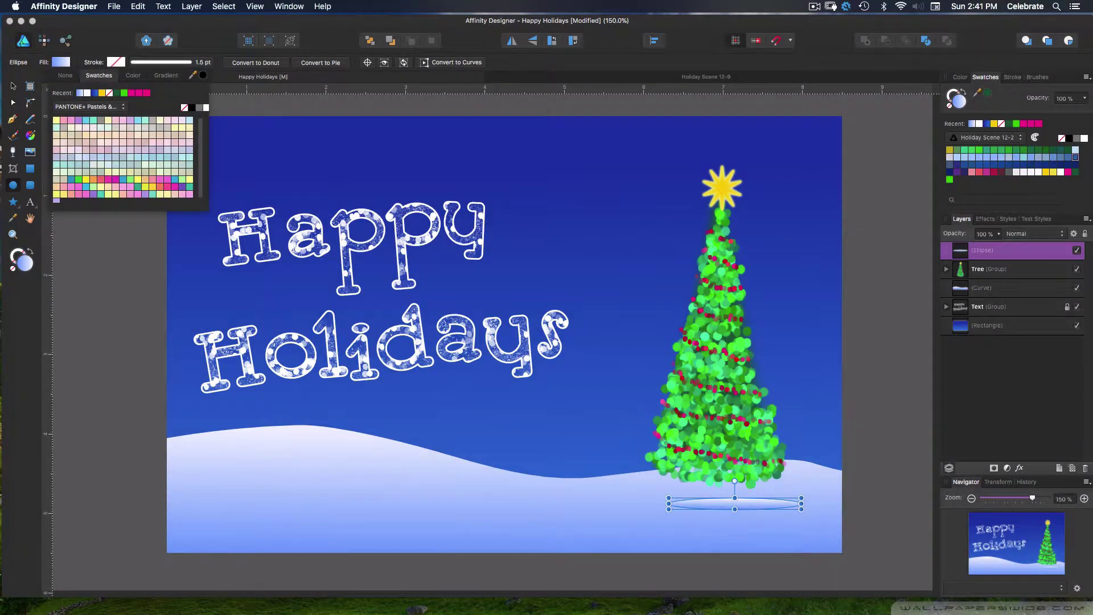
pyautogui.click(131, 128)
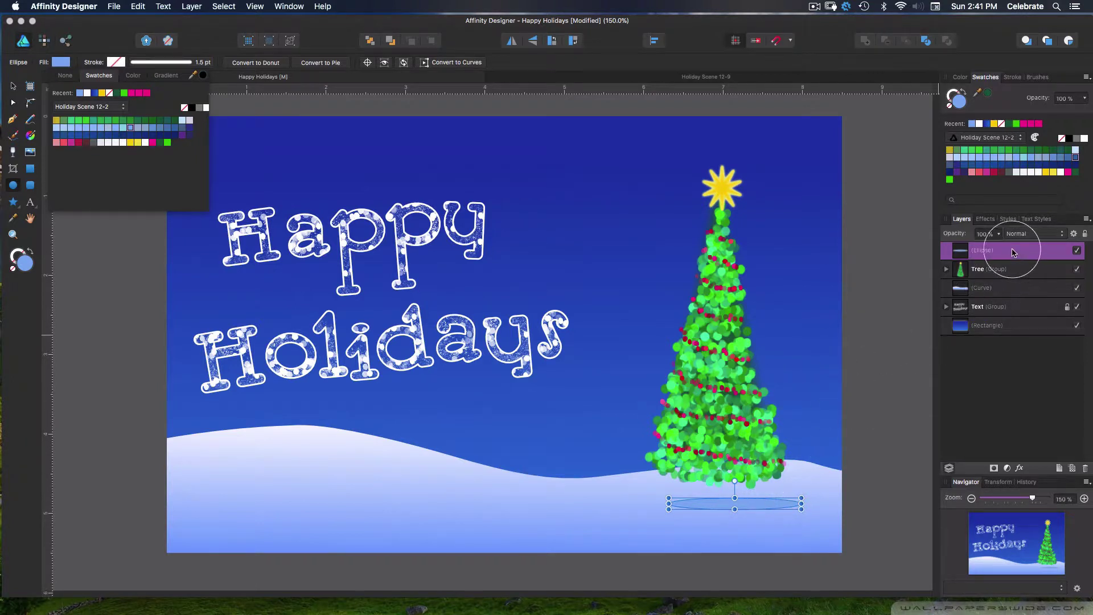
# Step: Apply a Gaussian Blur layer effect with a 12.3 px radius to the light blue ellipse
pyautogui.click(989, 250)
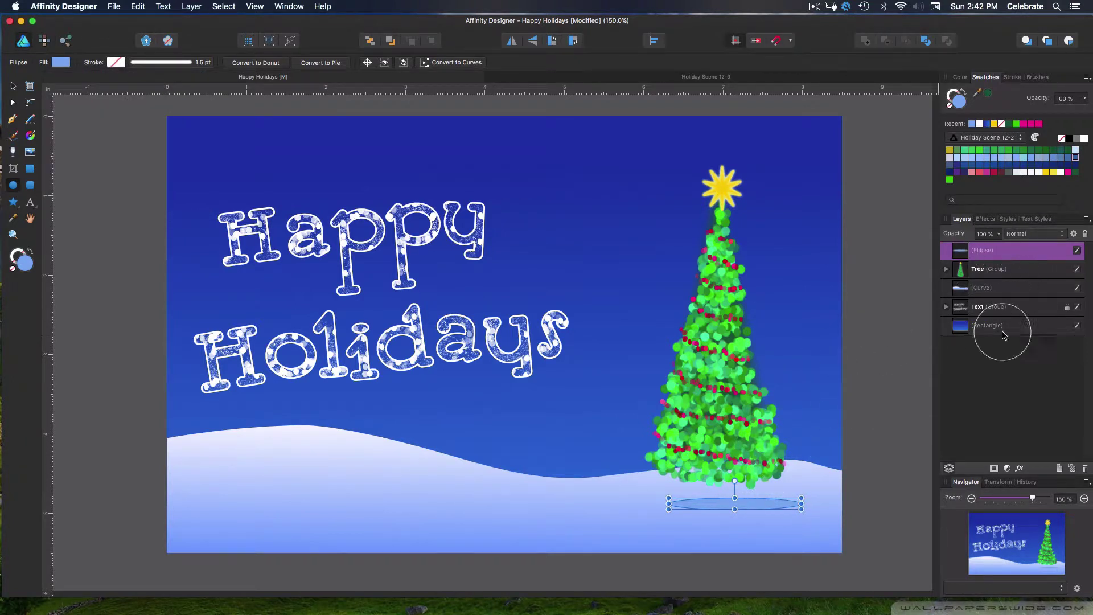
pyautogui.click(1021, 468)
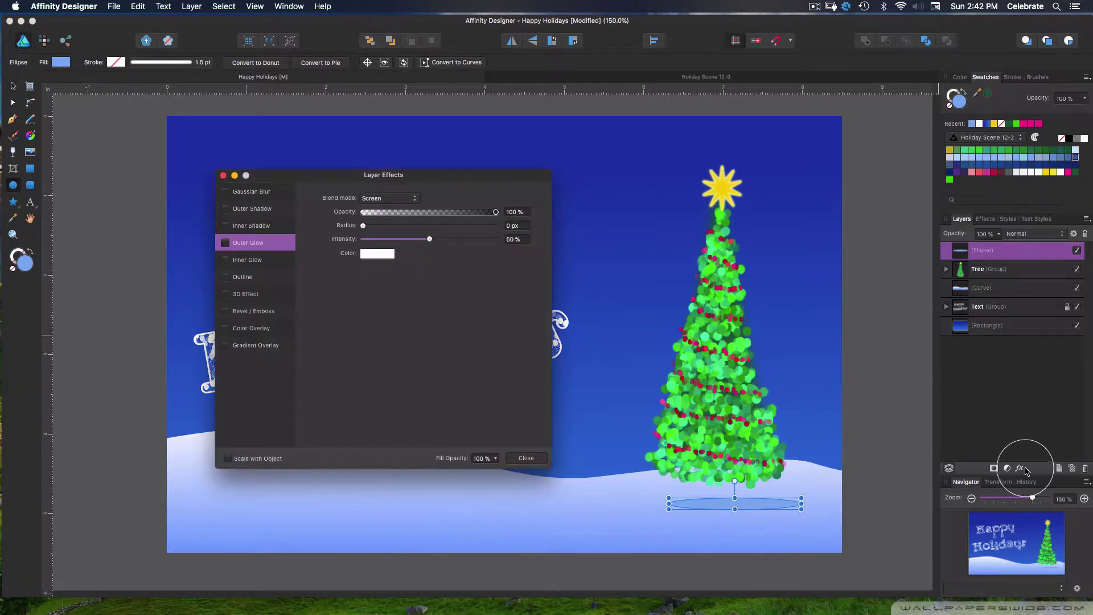
pyautogui.click(252, 191)
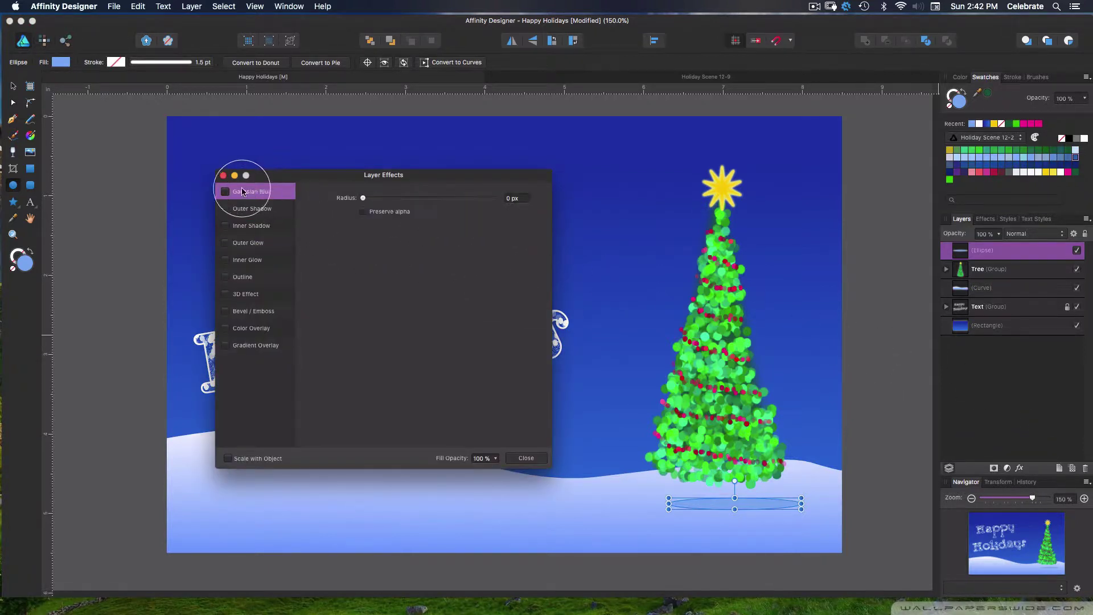
pyautogui.click(225, 191)
pyautogui.moveTo(364, 198); pyautogui.dragTo(426, 198)
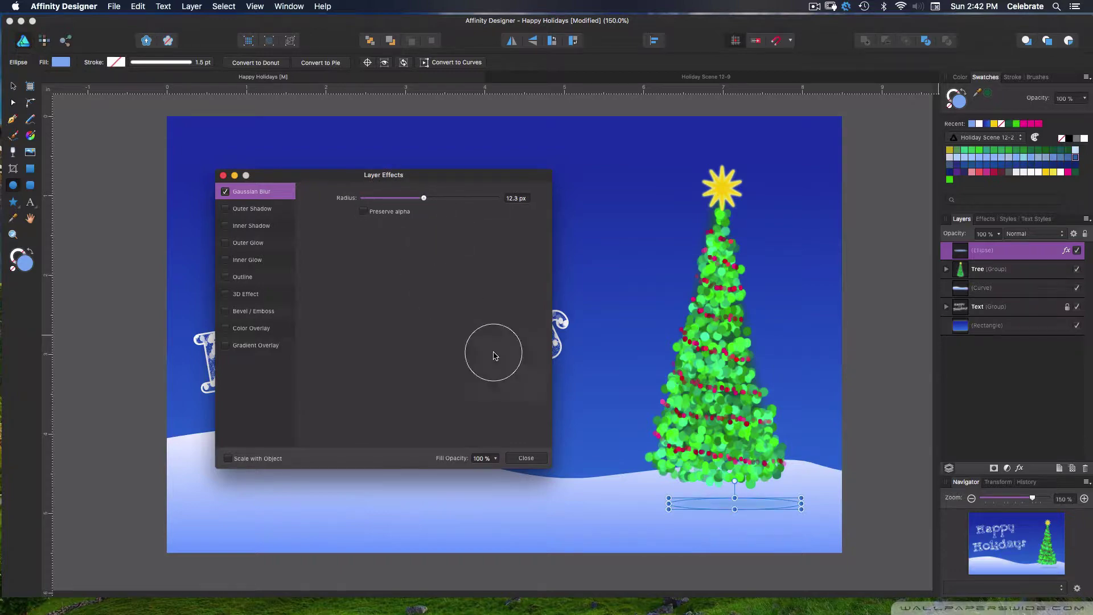
pyautogui.click(527, 458)
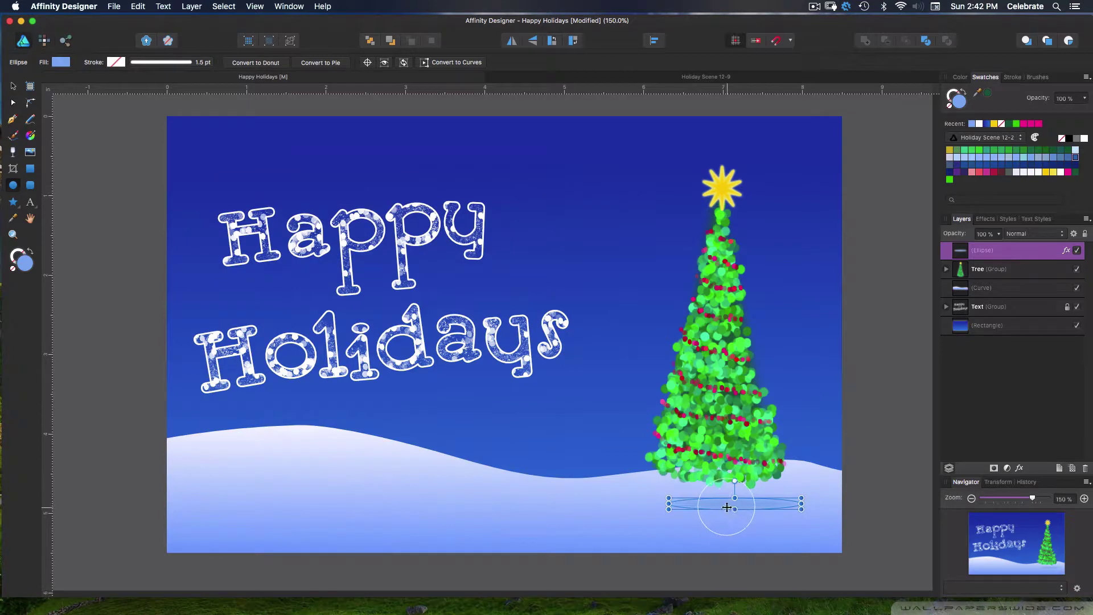
# Step: Move the blurred ellipse onto the base of the tree and place it beneath the Tree group in the layer order
pyautogui.moveTo(727, 496); pyautogui.dragTo(728, 504)
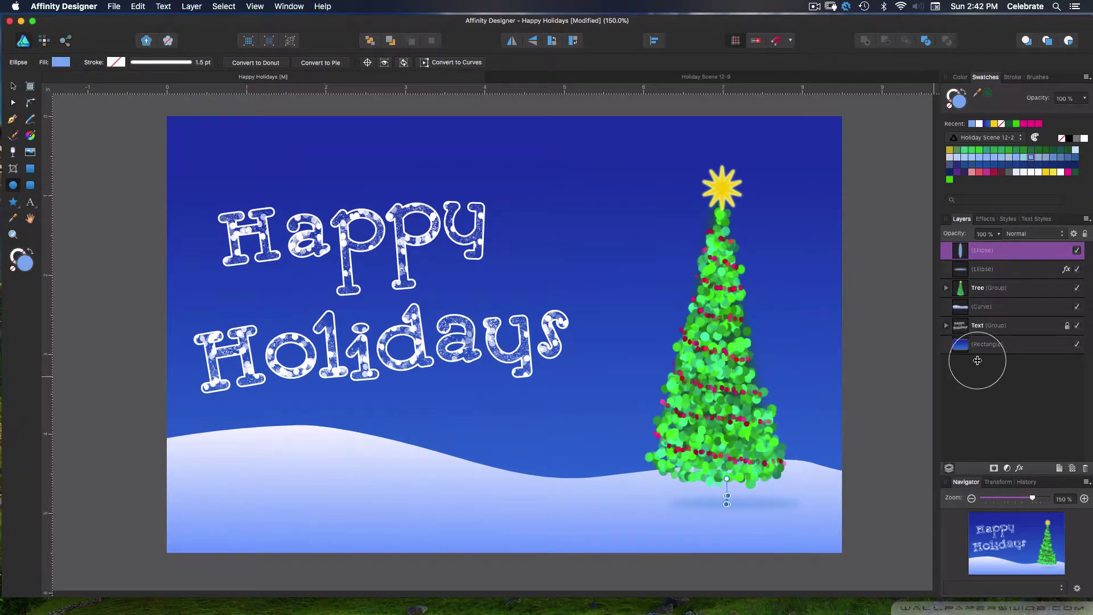
pyautogui.click(892, 400)
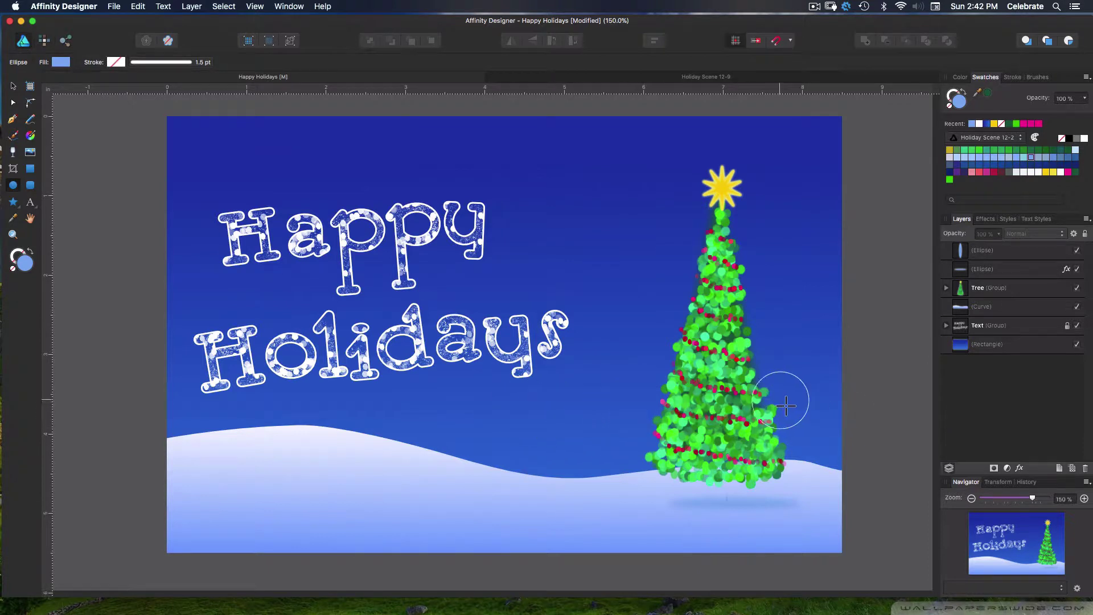
pyautogui.press('v')
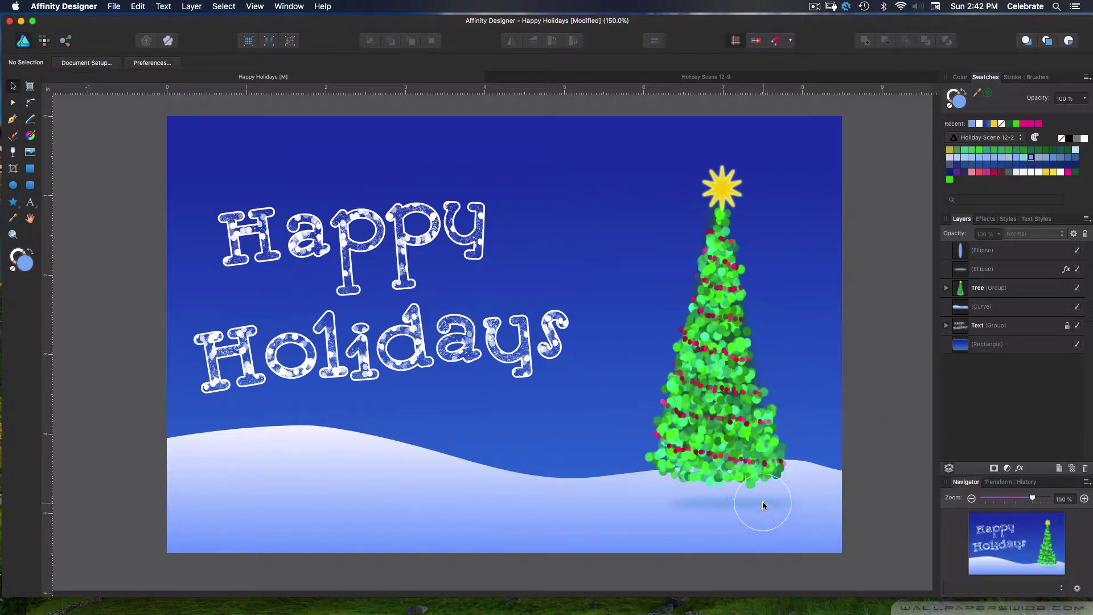
pyautogui.moveTo(763, 501); pyautogui.dragTo(746, 473)
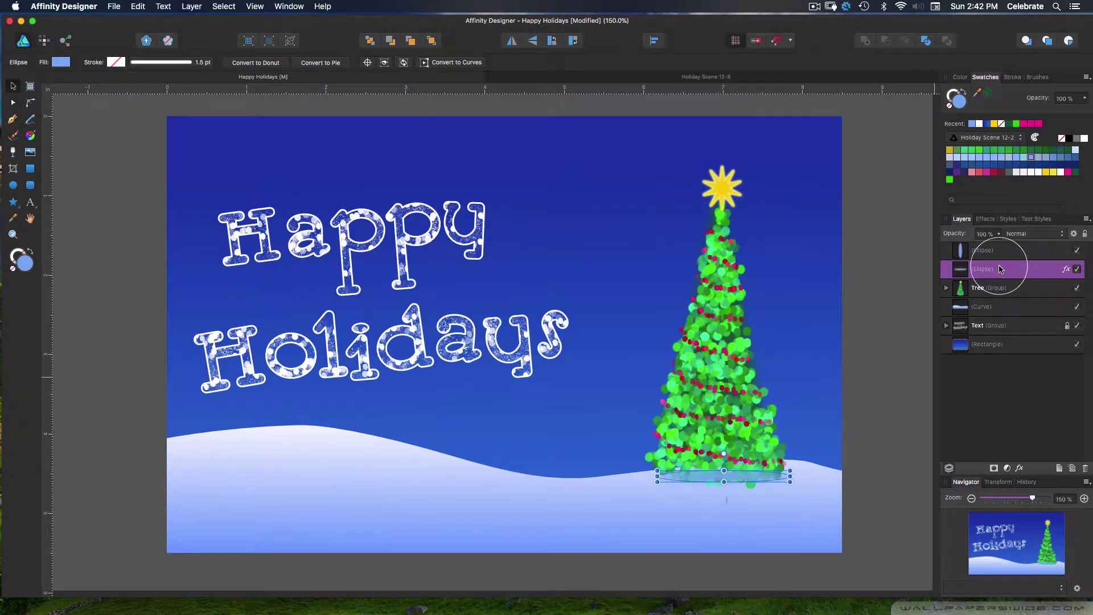
pyautogui.moveTo(1001, 270); pyautogui.dragTo(957, 293)
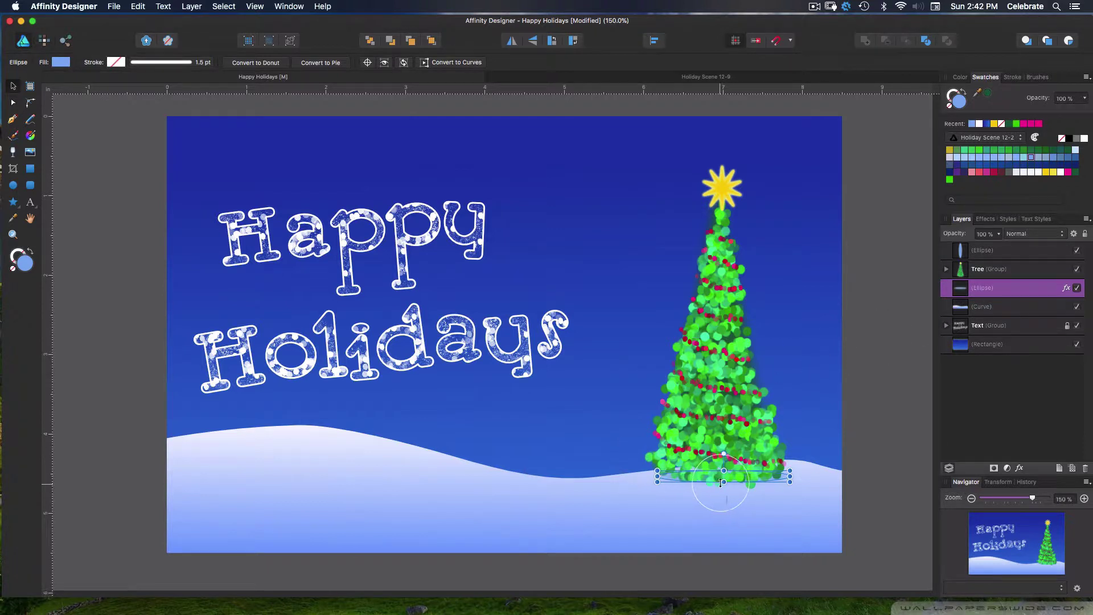
# Step: Make the shadow ellipse slightly taller, nudge the tree into place over it, and clear the selection
pyautogui.moveTo(736, 476)
pyautogui.mouseDown()
pyautogui.moveTo(722, 465)
pyautogui.moveTo(724, 483)
pyautogui.mouseUp()
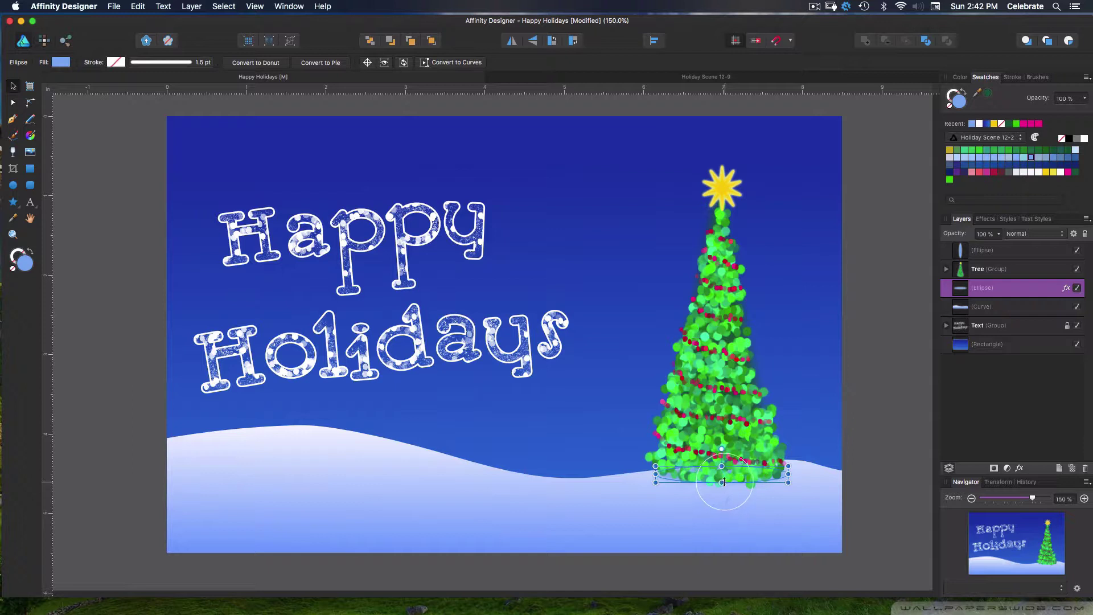
pyautogui.click(656, 423)
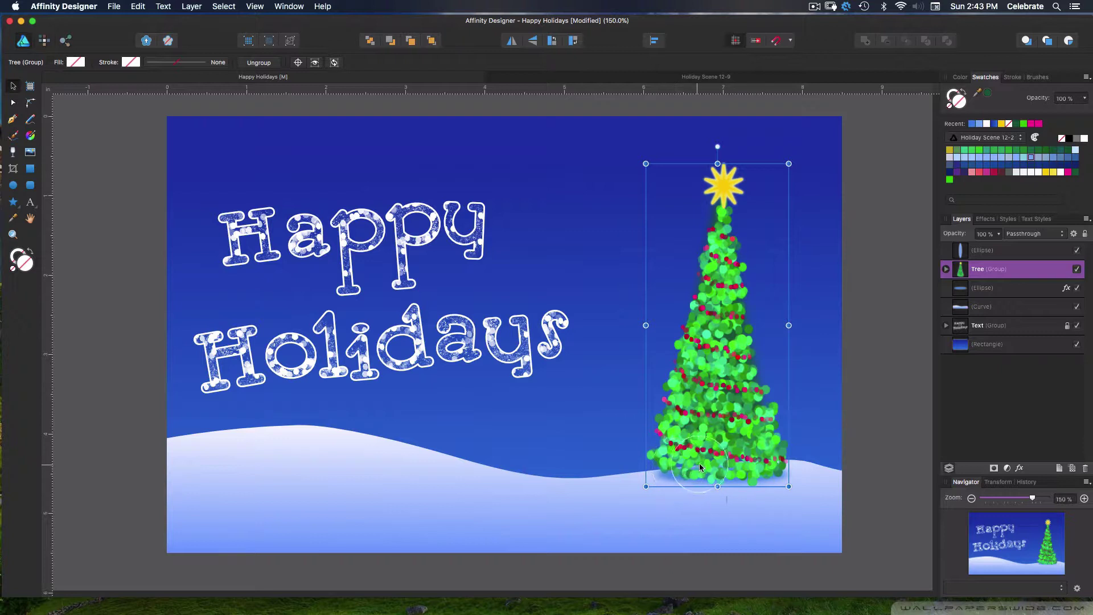
pyautogui.click(883, 466)
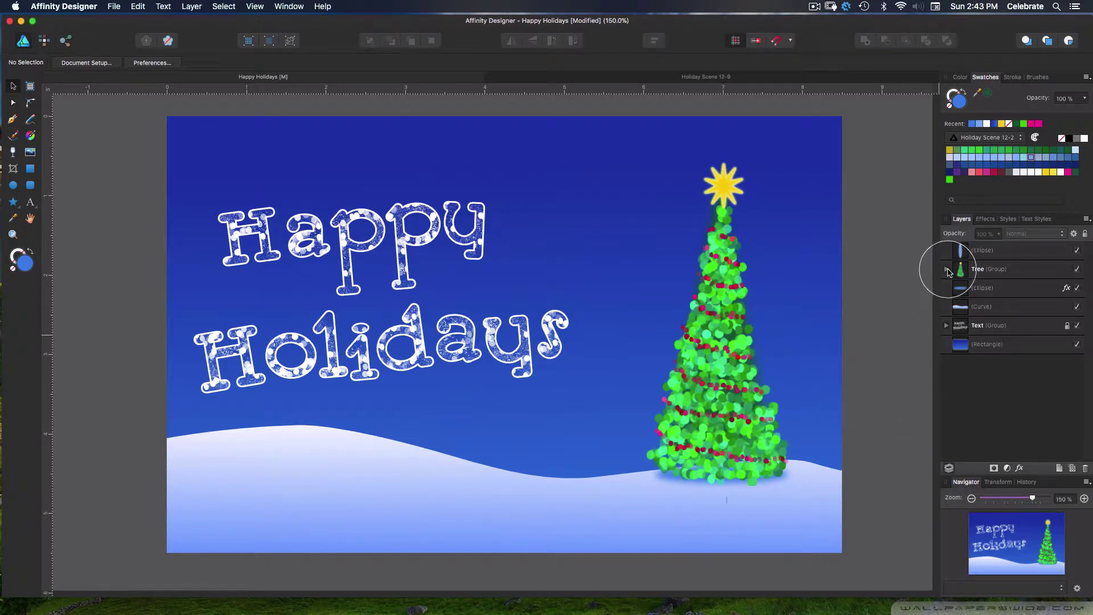
# Step: Hide the two Pixel layers in the Tree group and stretch the green triangle's bottom edge down towards the shadow
pyautogui.click(947, 269)
pyautogui.click(994, 345)
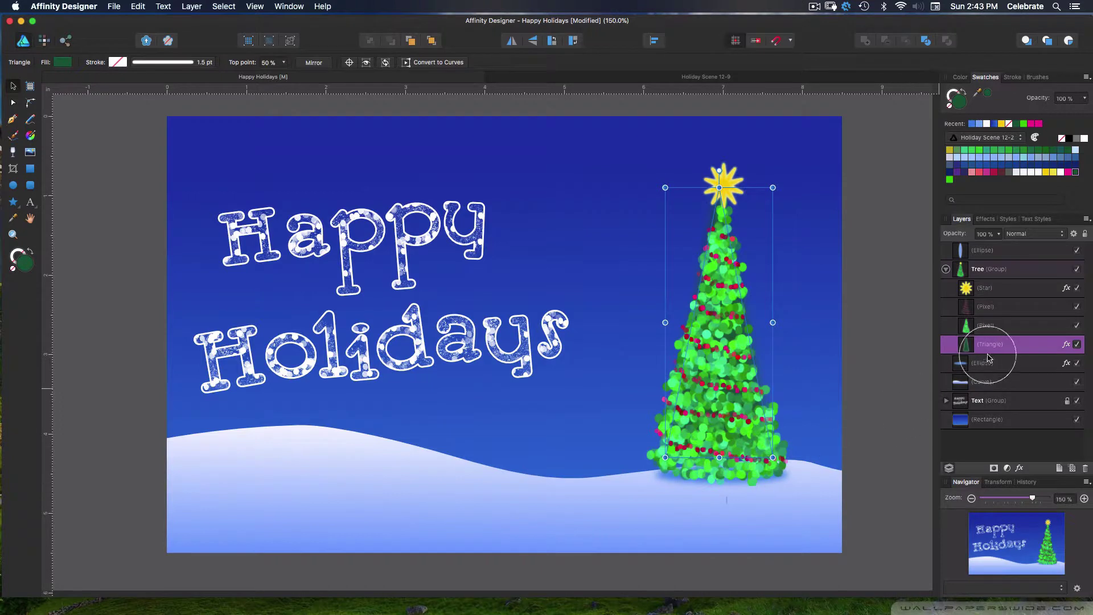
pyautogui.click(1077, 325)
pyautogui.click(1077, 307)
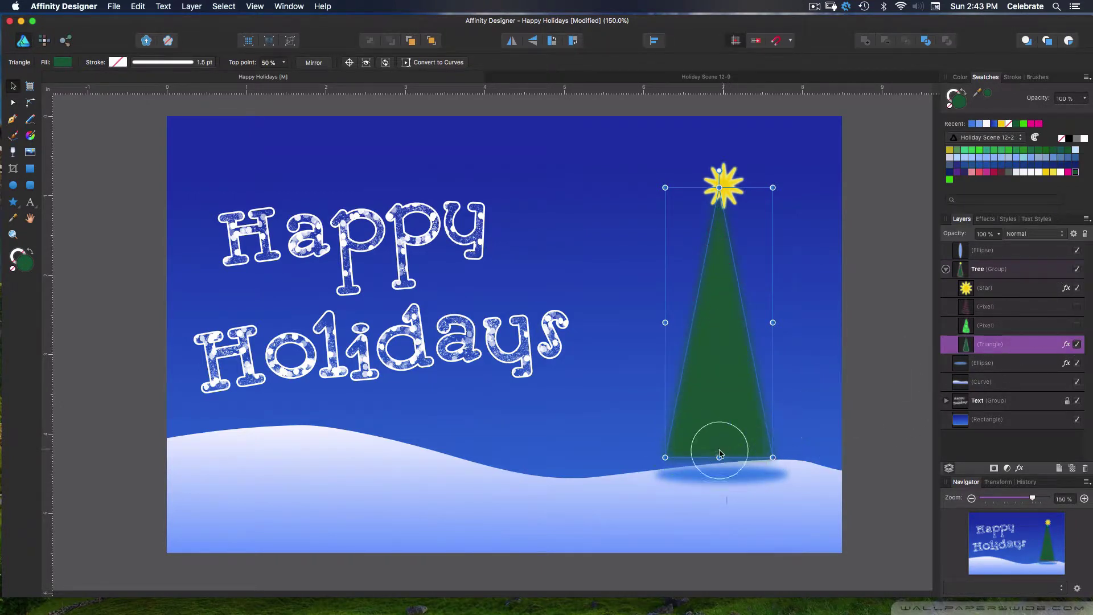
pyautogui.moveTo(719, 457); pyautogui.dragTo(721, 467)
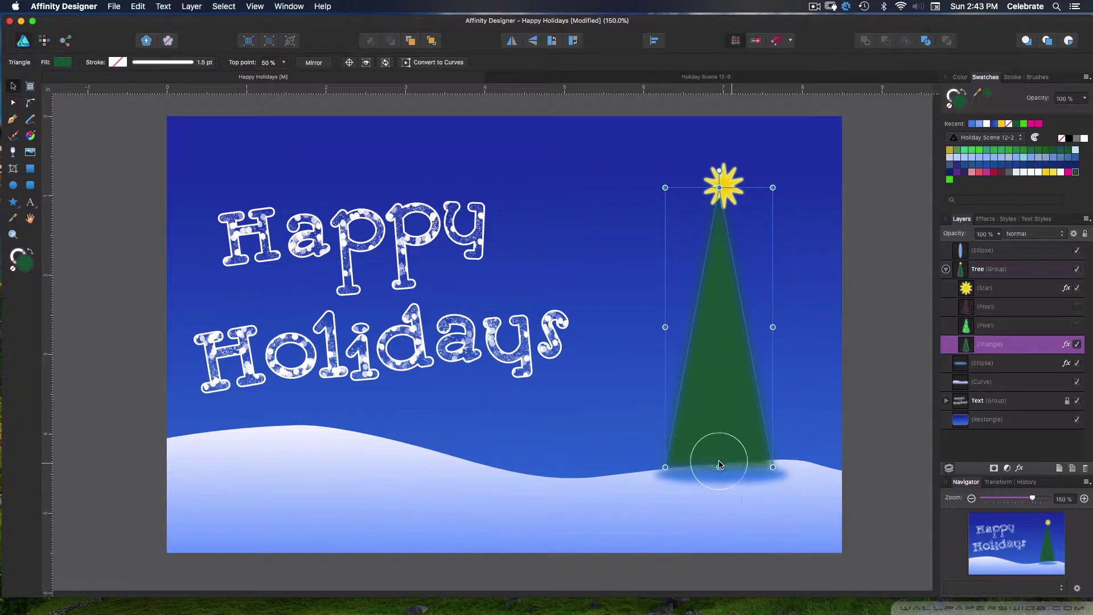
# Step: Show the Tree group's two Pixel layers again, toggle the triangle's visibility, and clear the selection
pyautogui.click(1077, 307)
pyautogui.click(1076, 325)
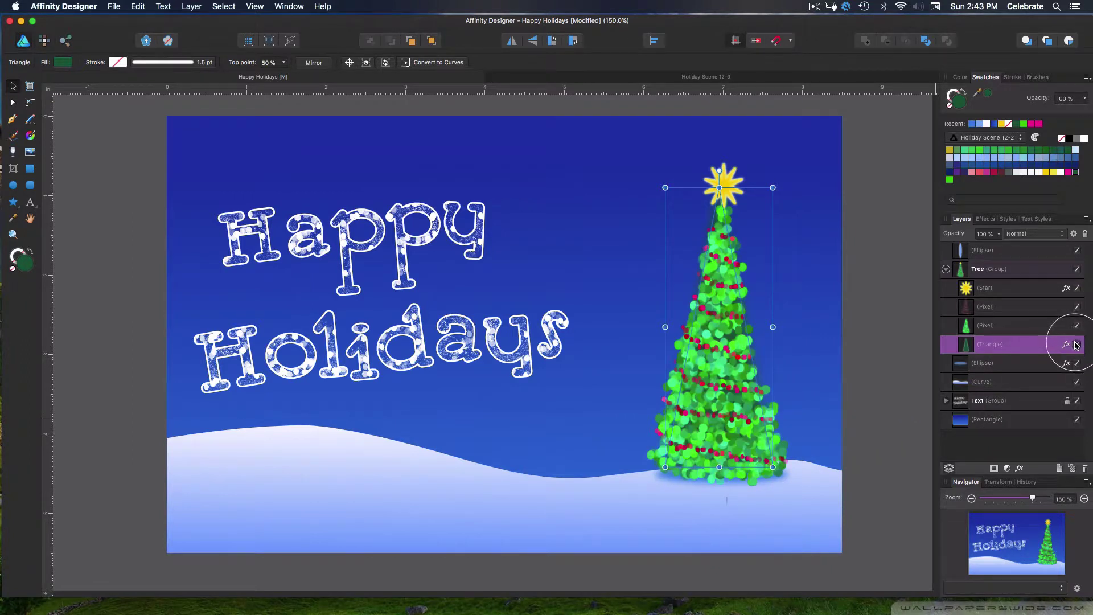
pyautogui.click(1077, 344)
pyautogui.click(859, 471)
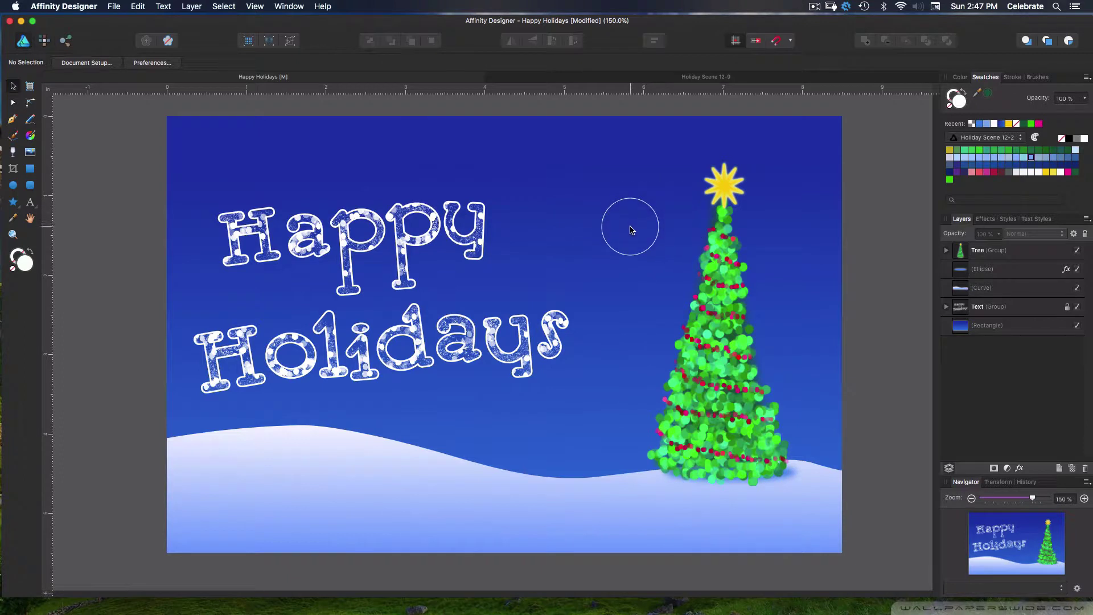
# Step: Switch to the Pixel Persona, activate the Paint Brush tool, and set its colour to near-white FDFFFE
pyautogui.click(44, 41)
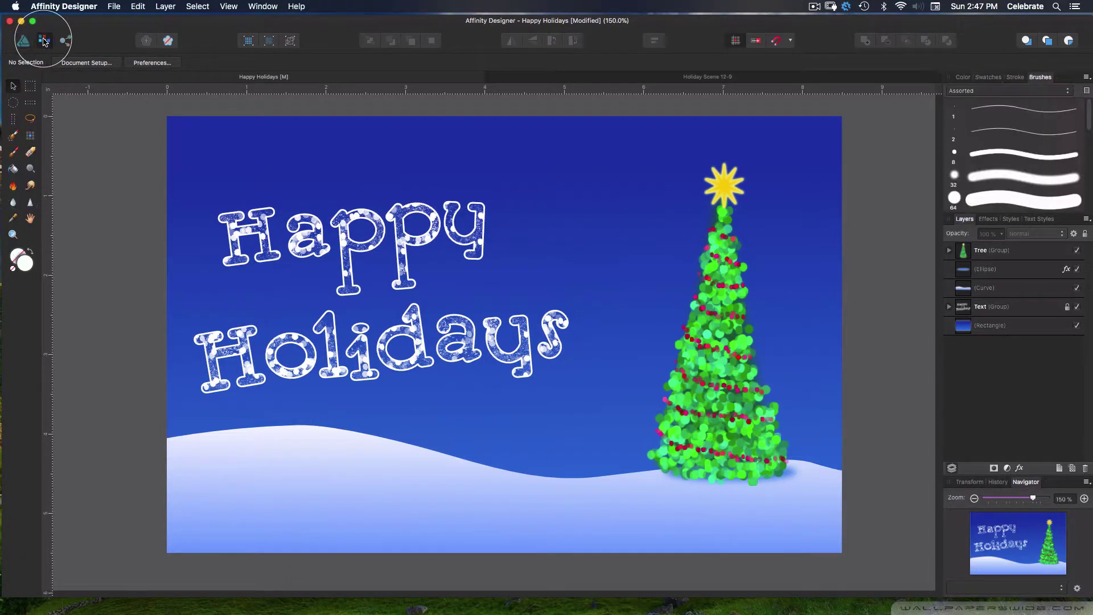
pyautogui.click(14, 152)
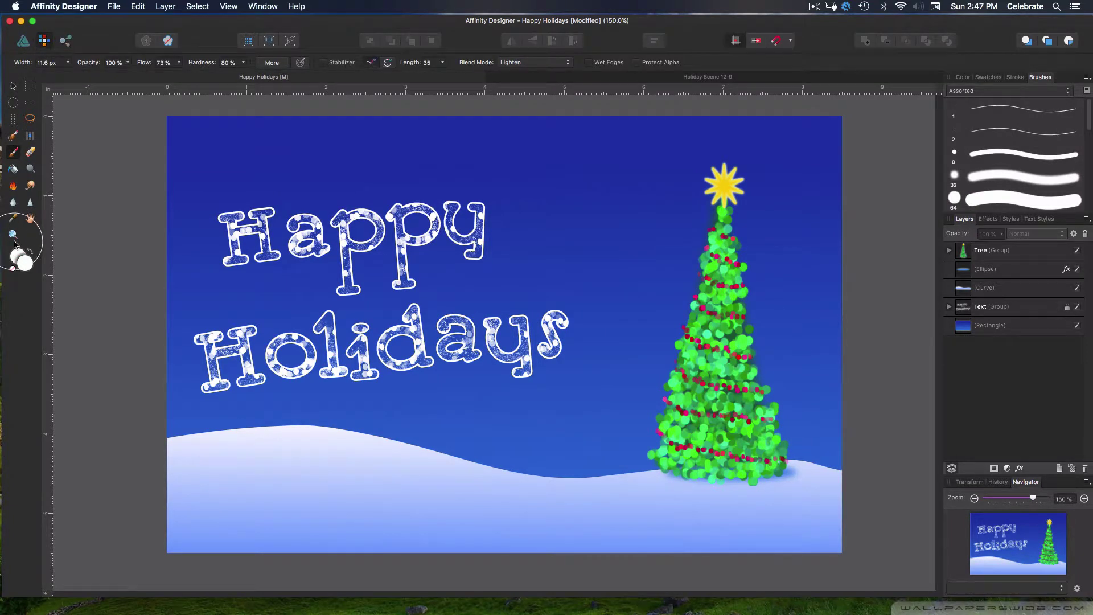
pyautogui.doubleClick(26, 263)
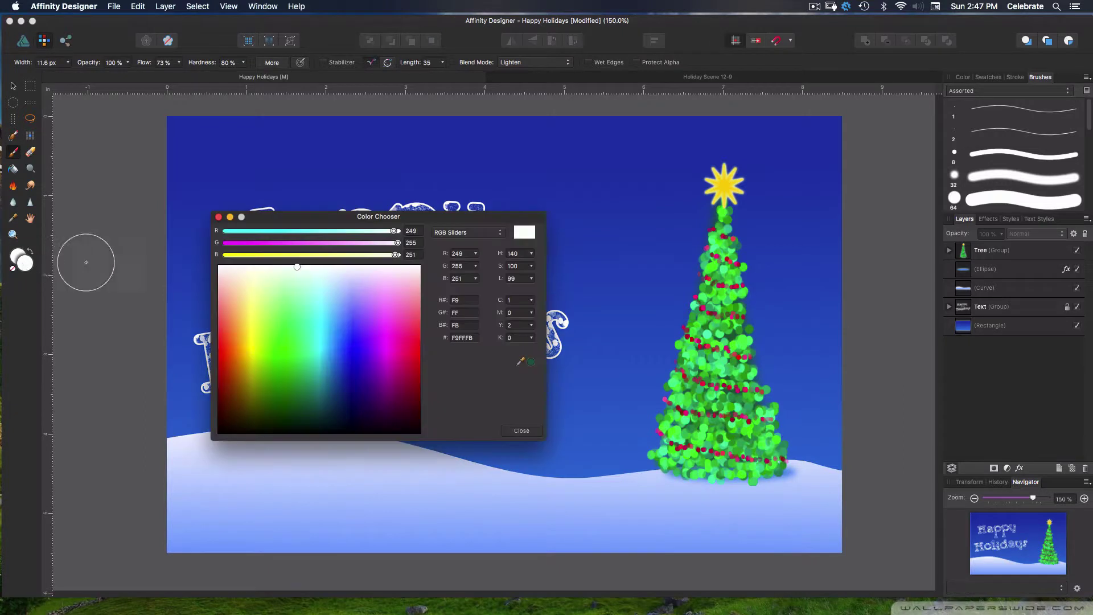
pyautogui.moveTo(296, 264); pyautogui.dragTo(299, 265)
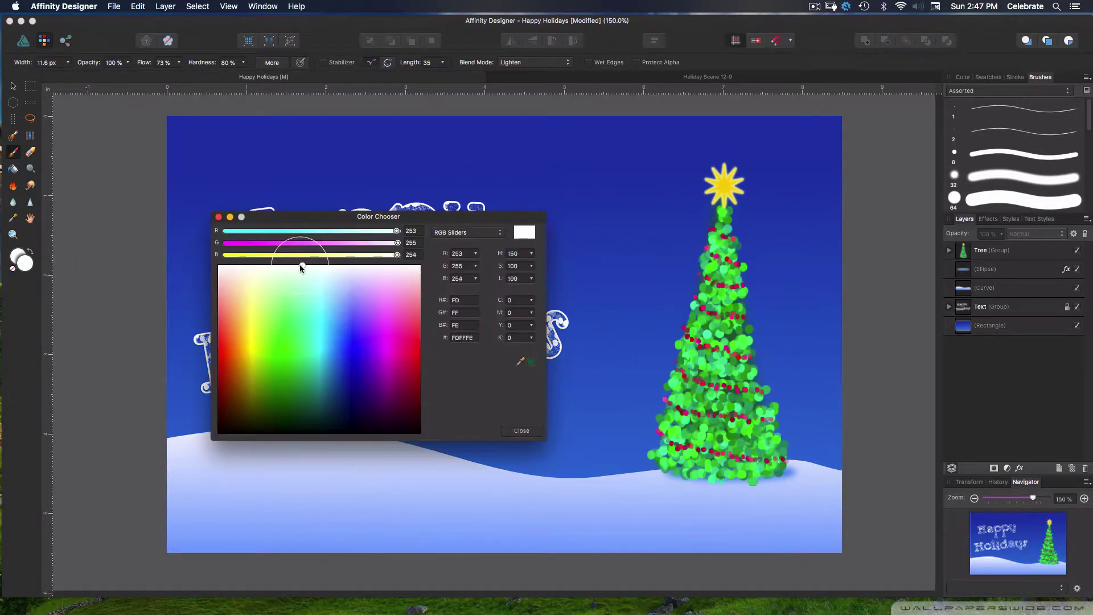
pyautogui.click(522, 431)
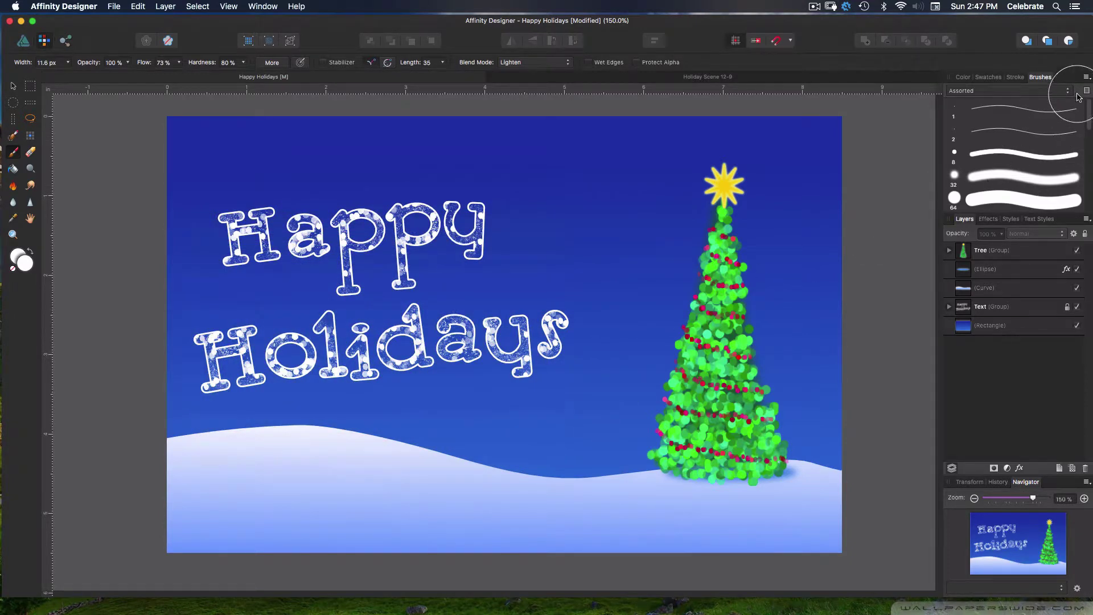
# Step: Choose the spotted Round Brush from the Assorted category and set its size to 15.4 px
pyautogui.click(1046, 91)
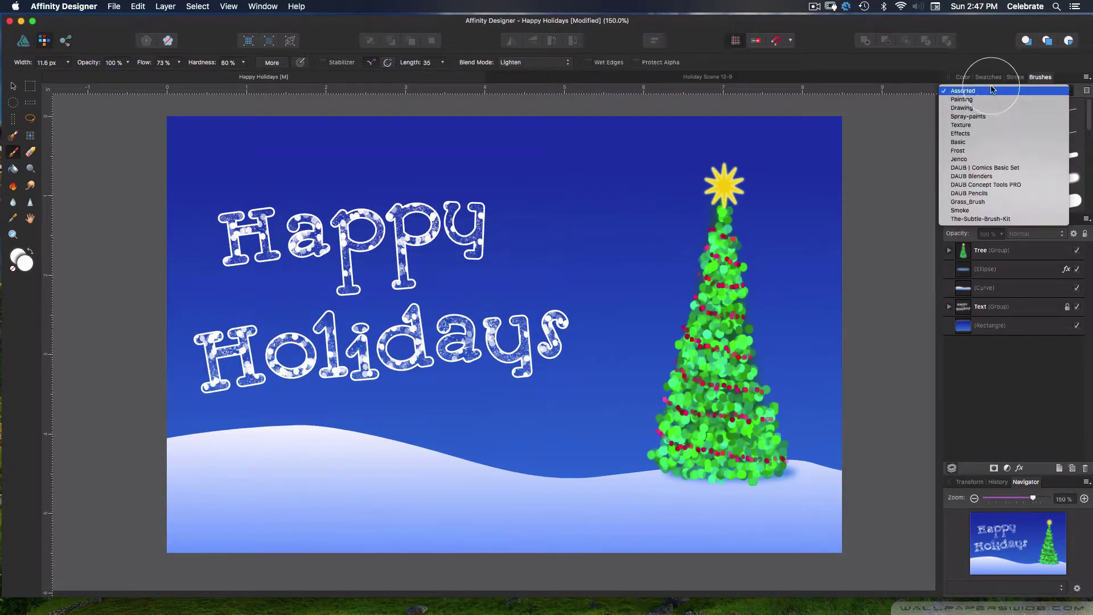
pyautogui.click(989, 91)
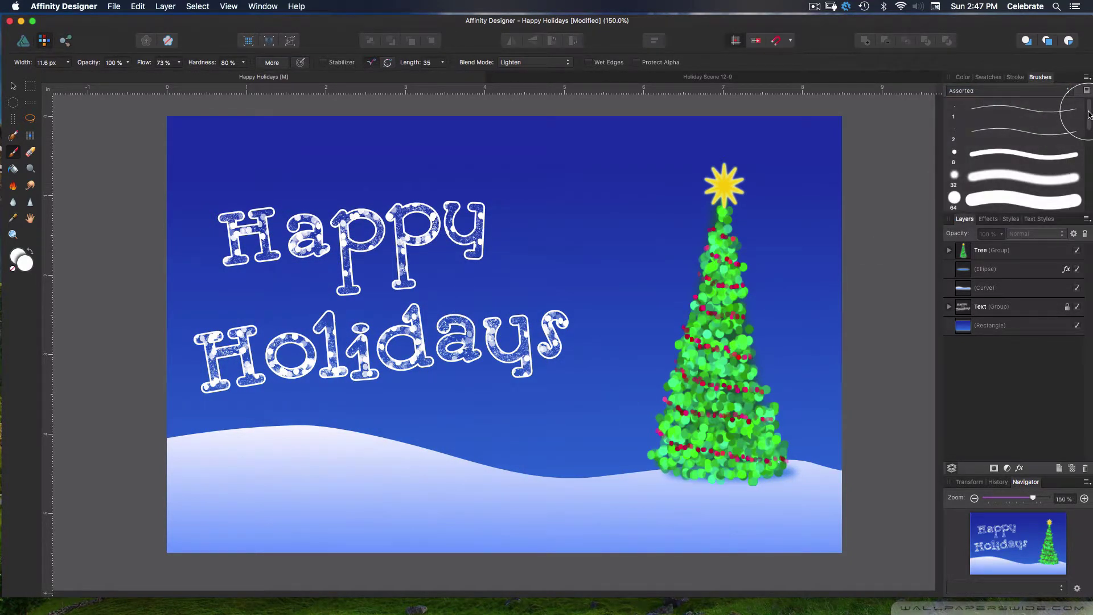
pyautogui.moveTo(1088, 114); pyautogui.dragTo(1081, 162)
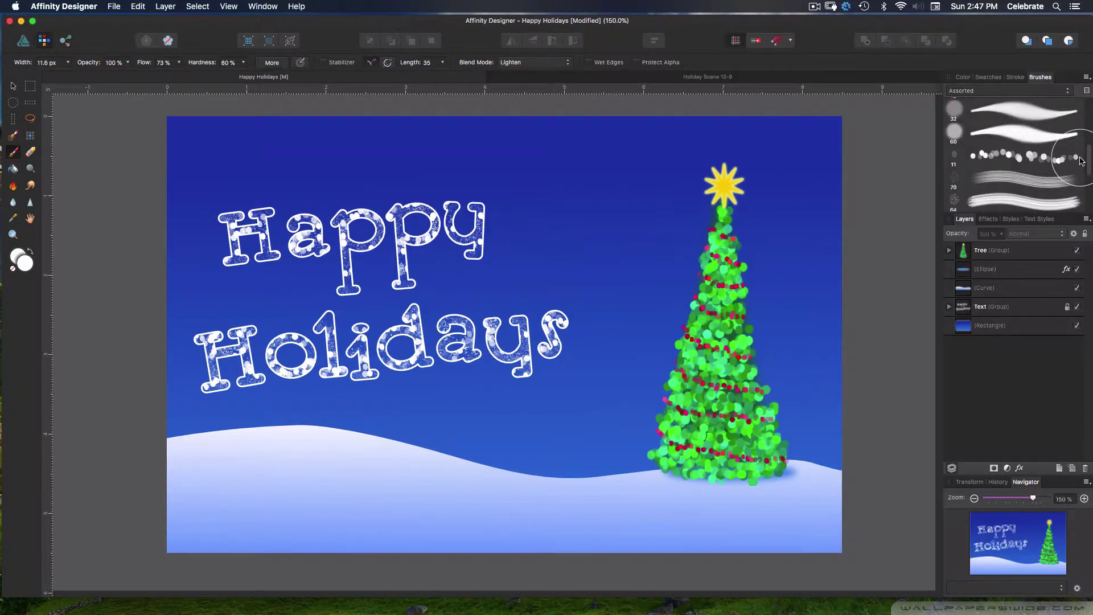
pyautogui.click(1012, 160)
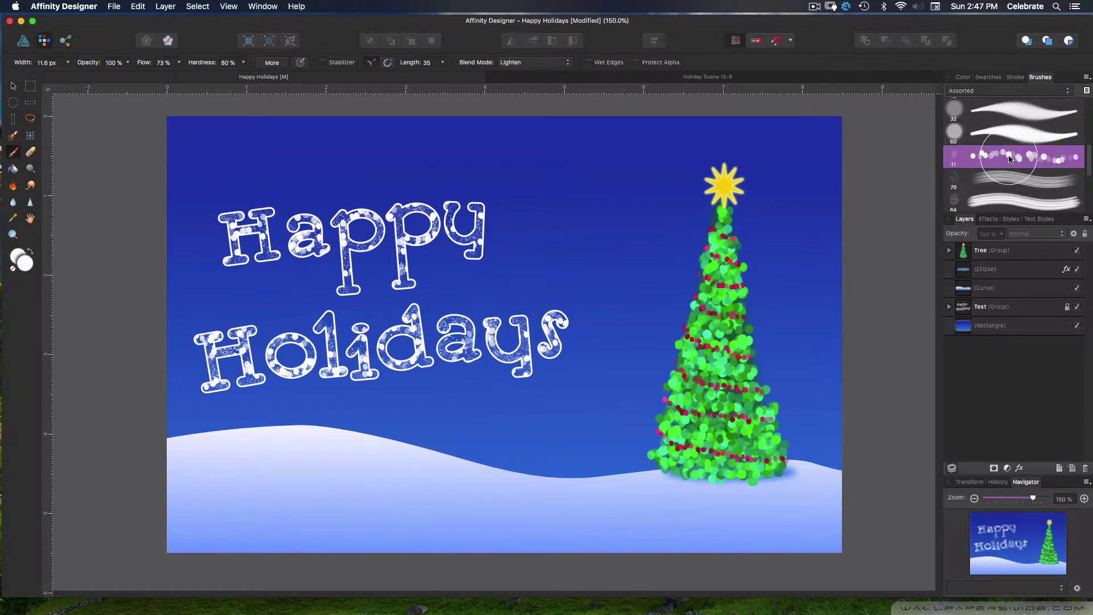
pyautogui.doubleClick(1010, 159)
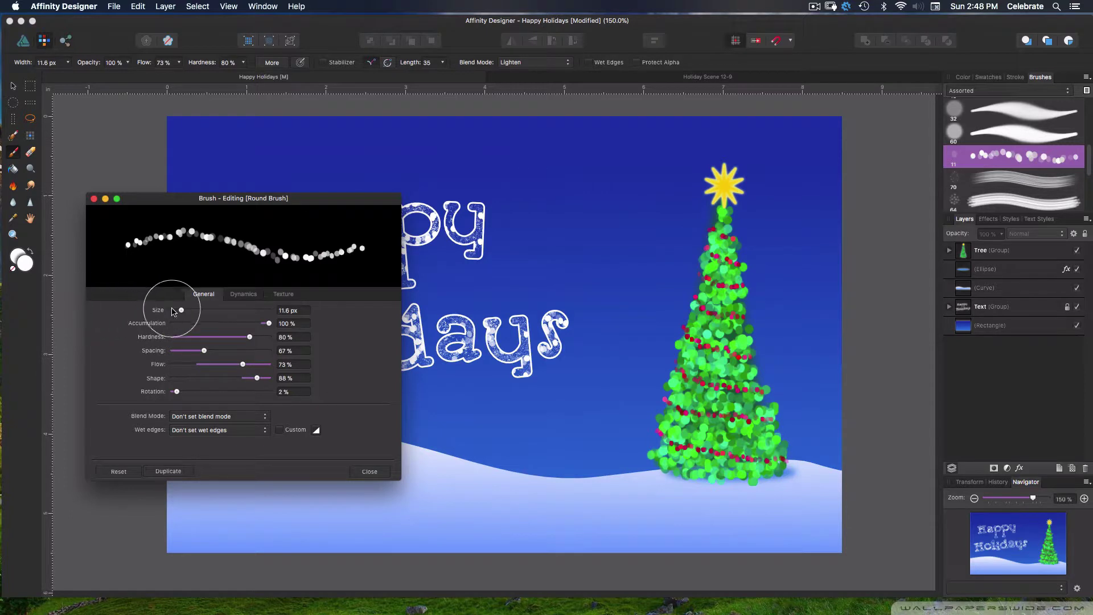
pyautogui.moveTo(181, 310); pyautogui.dragTo(185, 313)
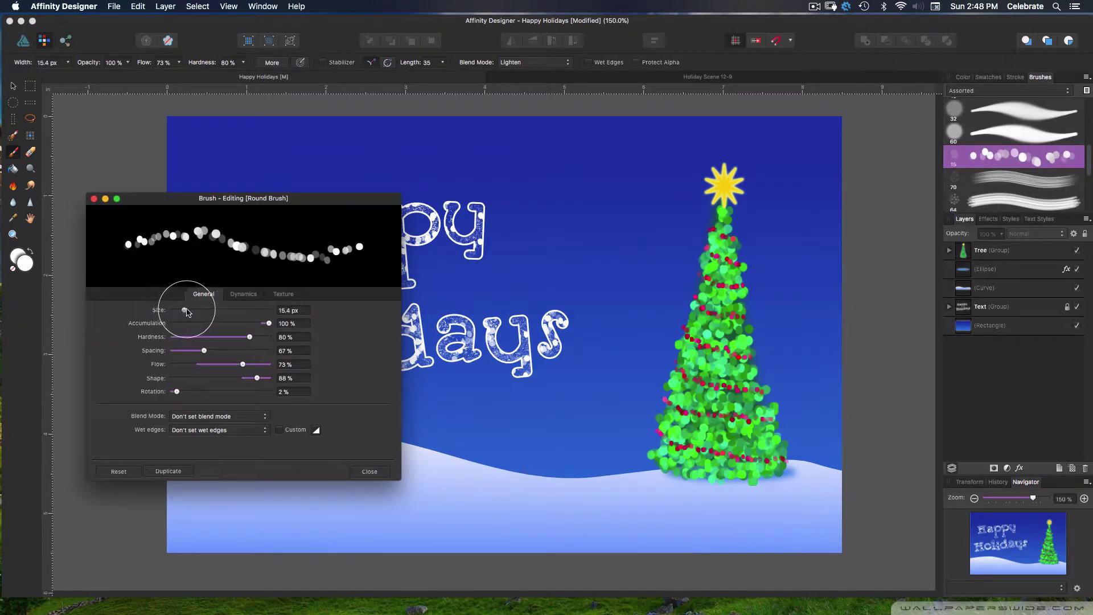
pyautogui.click(373, 471)
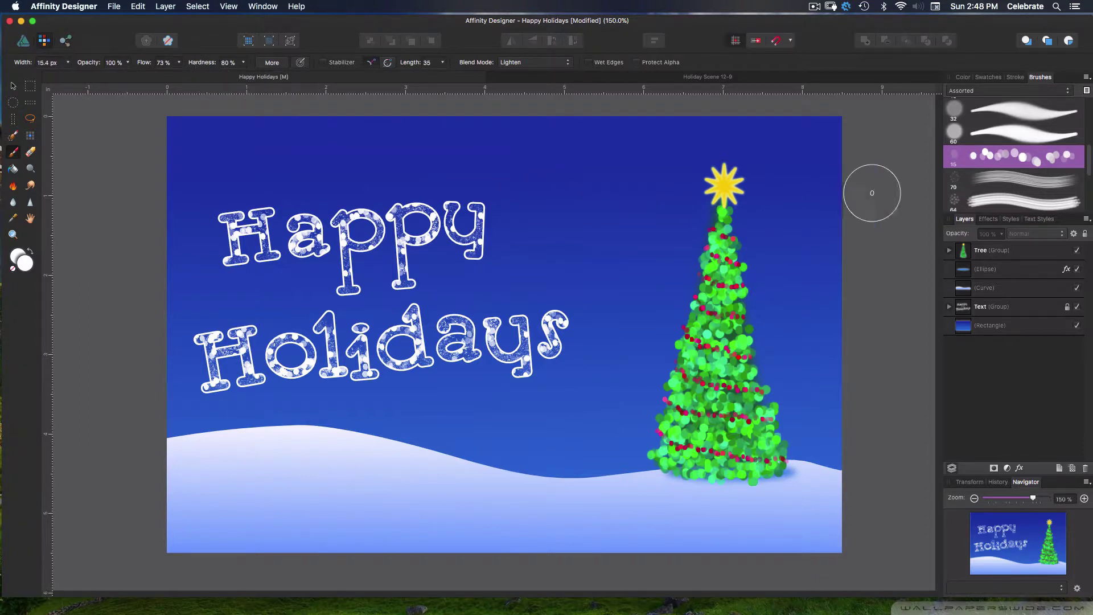
# Step: Paint scattered white snow dots across the sky, switch to a 12 px brush width for more, and compare with the Holiday Scene 12-9 document
pyautogui.moveTo(442, 159)
pyautogui.mouseDown()
pyautogui.moveTo(486, 162)
pyautogui.moveTo(470, 145)
pyautogui.moveTo(457, 174)
pyautogui.moveTo(256, 117)
pyautogui.moveTo(207, 188)
pyautogui.moveTo(287, 193)
pyautogui.moveTo(289, 154)
pyautogui.moveTo(237, 177)
pyautogui.moveTo(390, 189)
pyautogui.moveTo(375, 171)
pyautogui.moveTo(580, 156)
pyautogui.moveTo(509, 174)
pyautogui.moveTo(261, 135)
pyautogui.moveTo(216, 143)
pyautogui.moveTo(186, 256)
pyautogui.moveTo(615, 332)
pyautogui.moveTo(653, 286)
pyautogui.moveTo(642, 285)
pyautogui.moveTo(656, 201)
pyautogui.moveTo(835, 156)
pyautogui.moveTo(805, 155)
pyautogui.moveTo(676, 234)
pyautogui.moveTo(521, 272)
pyautogui.moveTo(811, 300)
pyautogui.moveTo(808, 261)
pyautogui.moveTo(771, 237)
pyautogui.moveTo(464, 372)
pyautogui.moveTo(459, 390)
pyautogui.moveTo(390, 289)
pyautogui.moveTo(154, 84)
pyautogui.mouseUp()
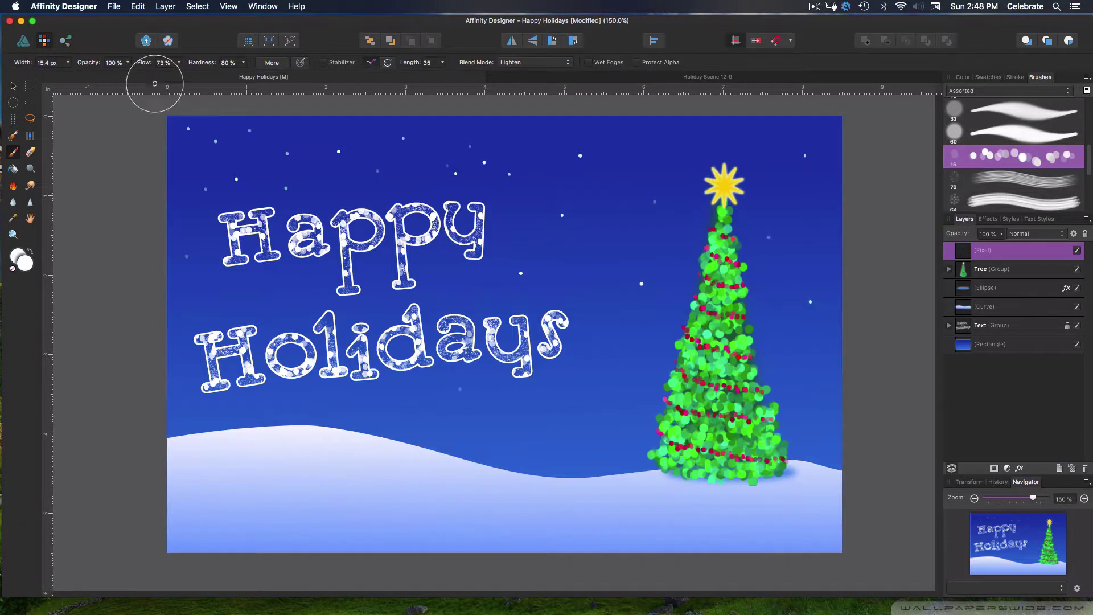
pyautogui.click(68, 63)
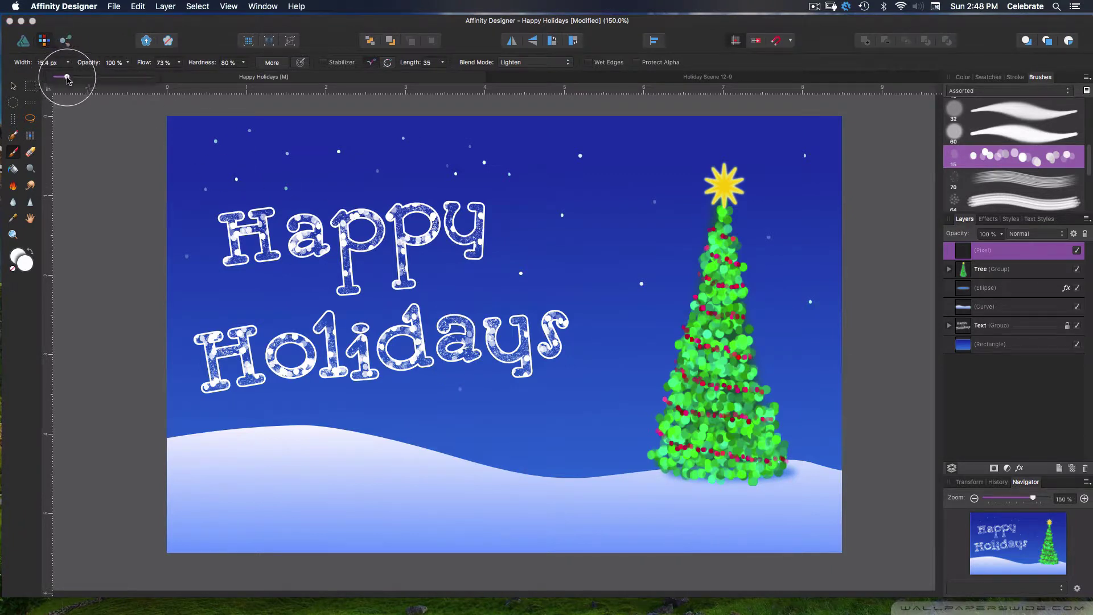
pyautogui.moveTo(66, 79); pyautogui.dragTo(66, 81)
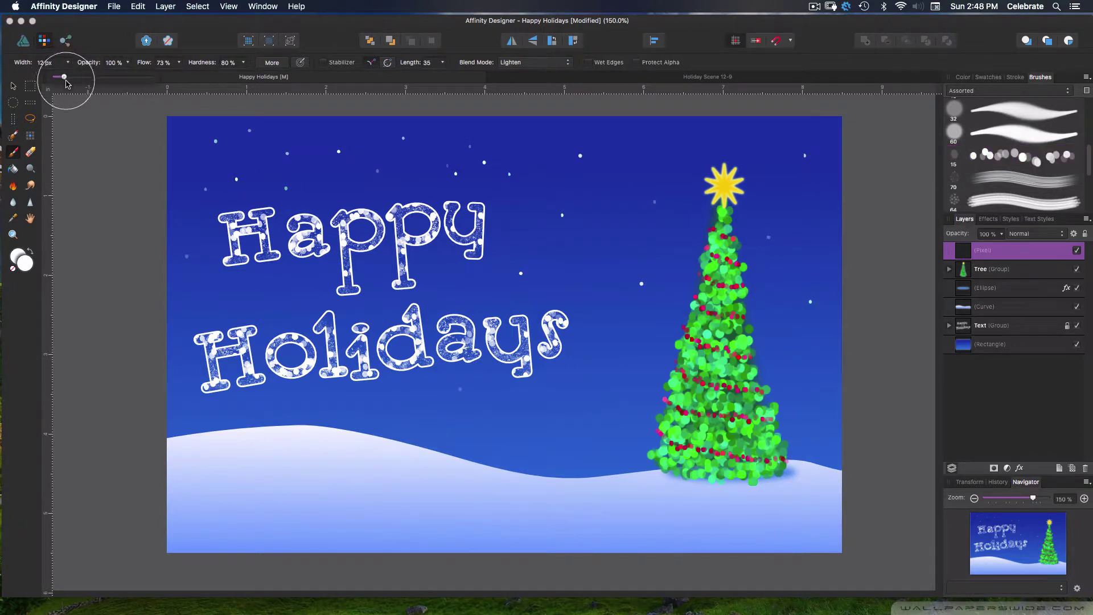
pyautogui.click(317, 135)
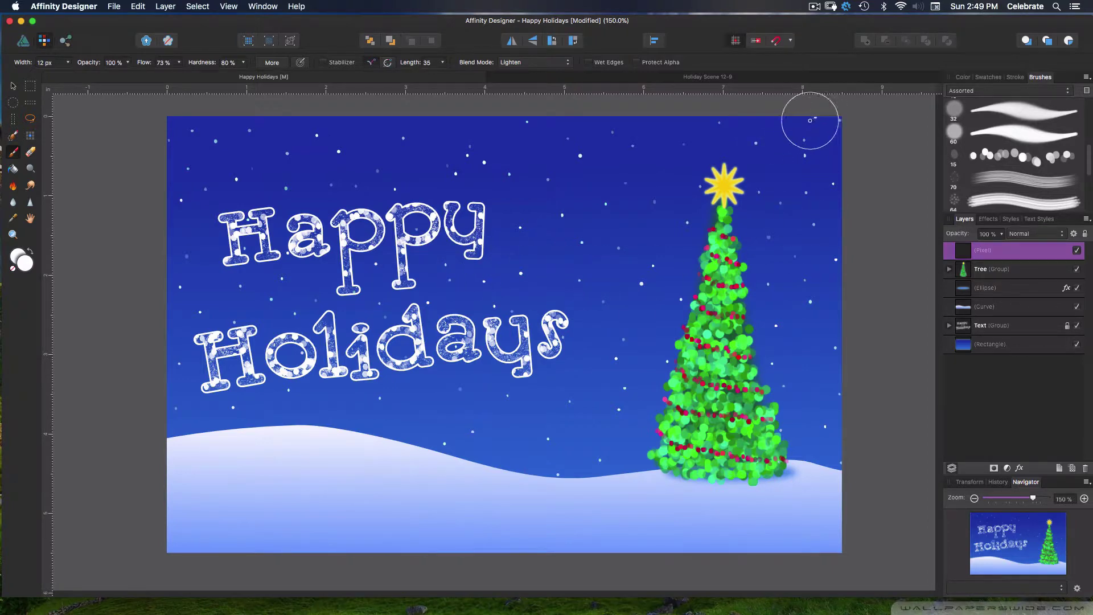
pyautogui.click(691, 79)
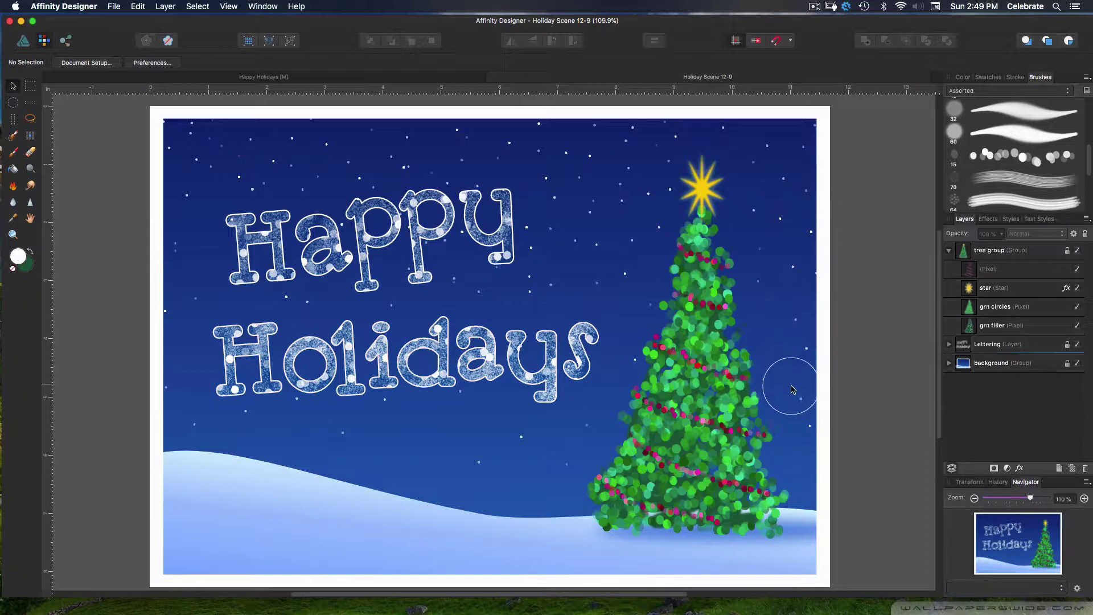
pyautogui.click(401, 79)
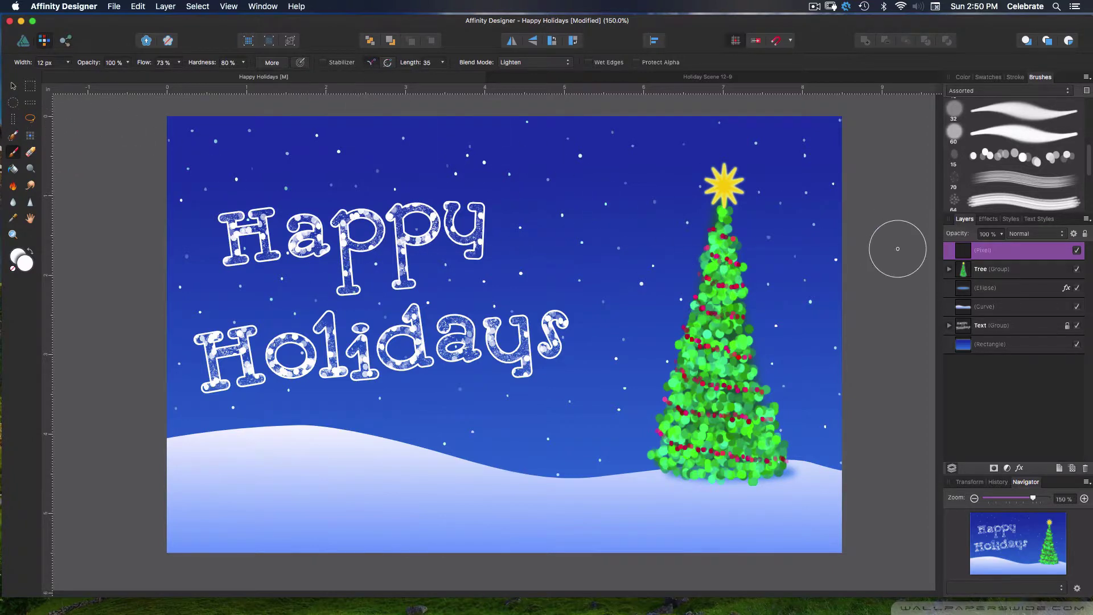
# Step: Name the painted layer Snow (Pixel), move it below the Tree group, and place the Text group on top
pyautogui.doubleClick(985, 251)
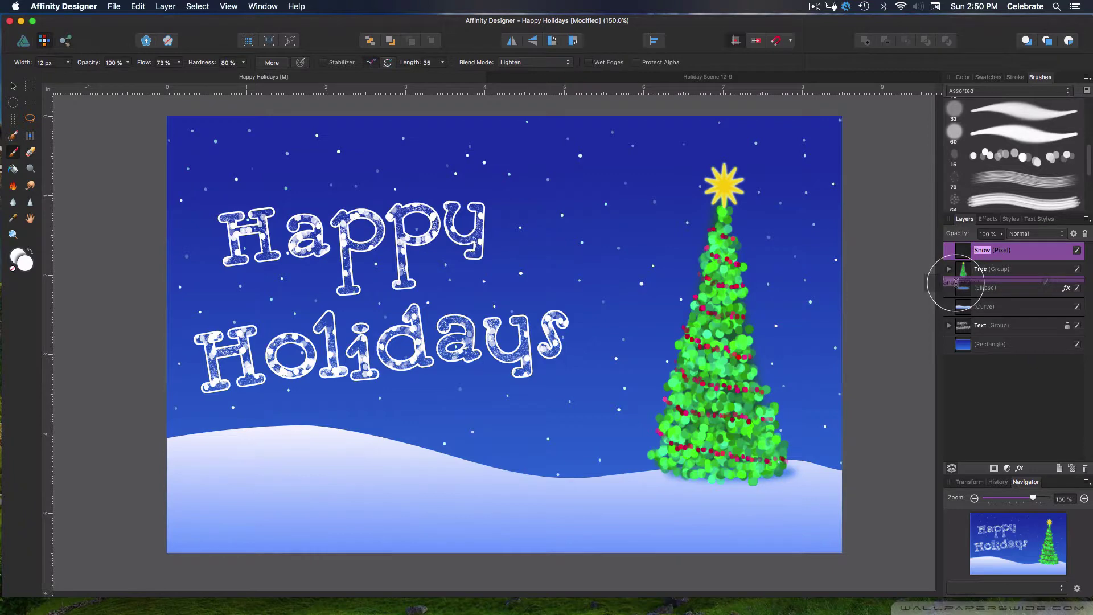
pyautogui.moveTo(957, 281); pyautogui.dragTo(979, 294)
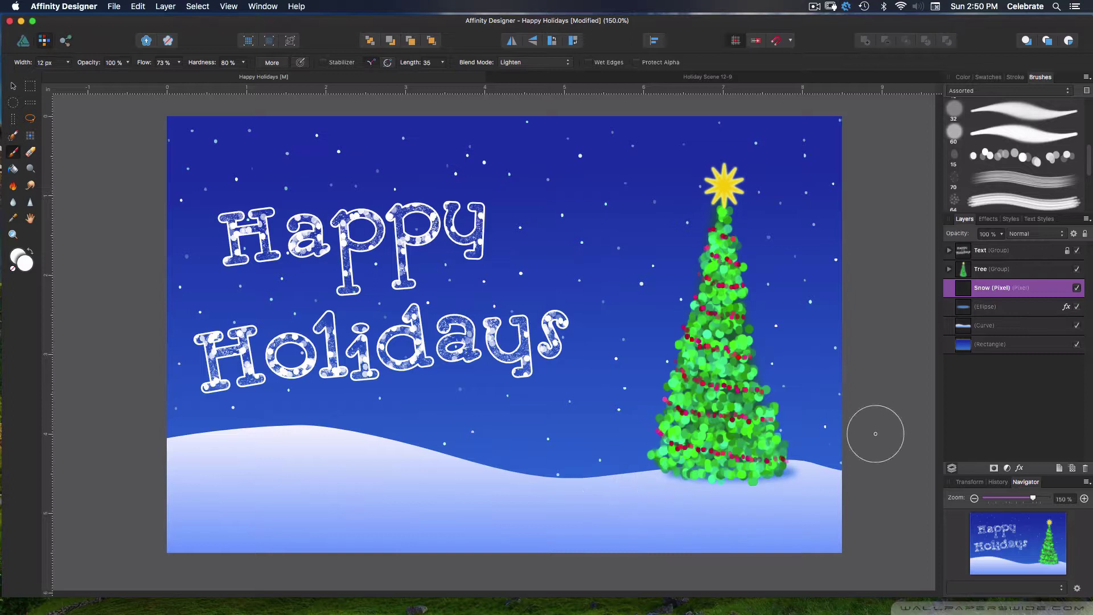
pyautogui.click(991, 345)
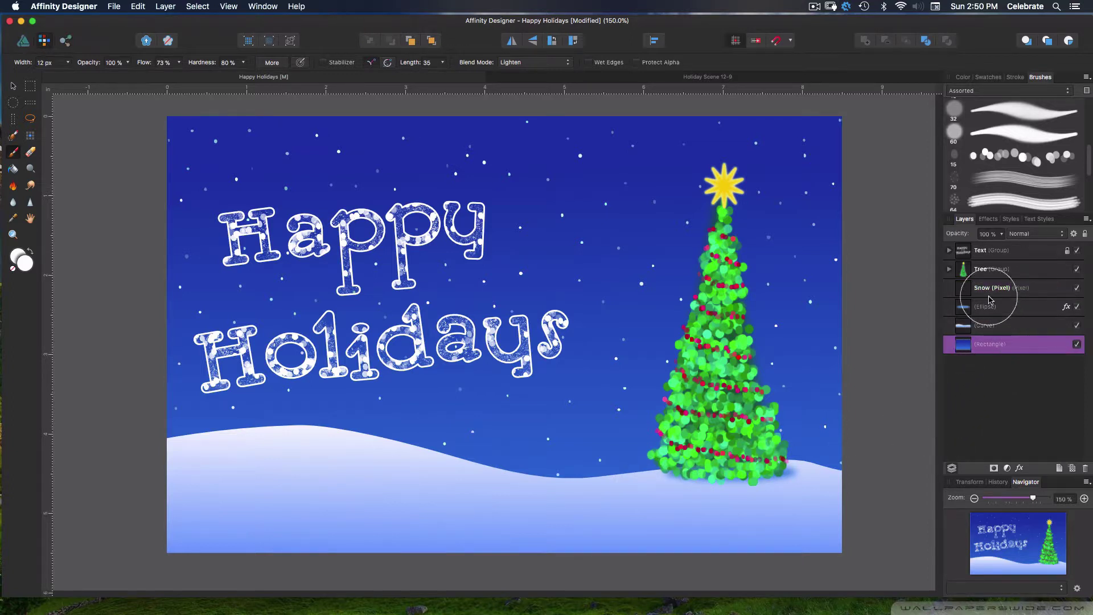
pyautogui.moveTo(993, 285); pyautogui.dragTo(995, 285)
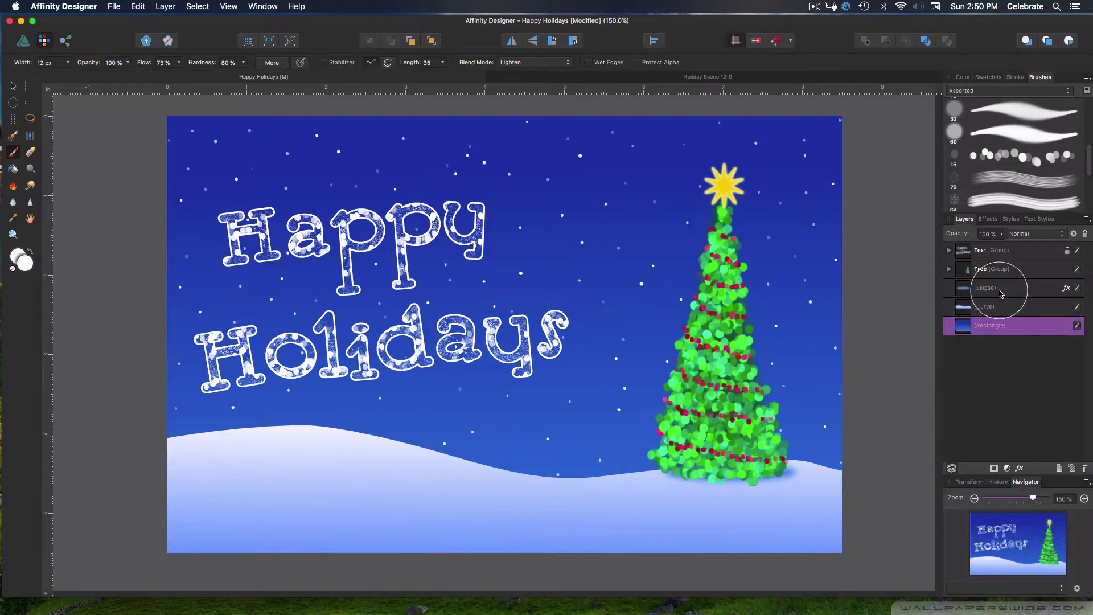
pyautogui.click(139, 7)
pyautogui.click(165, 22)
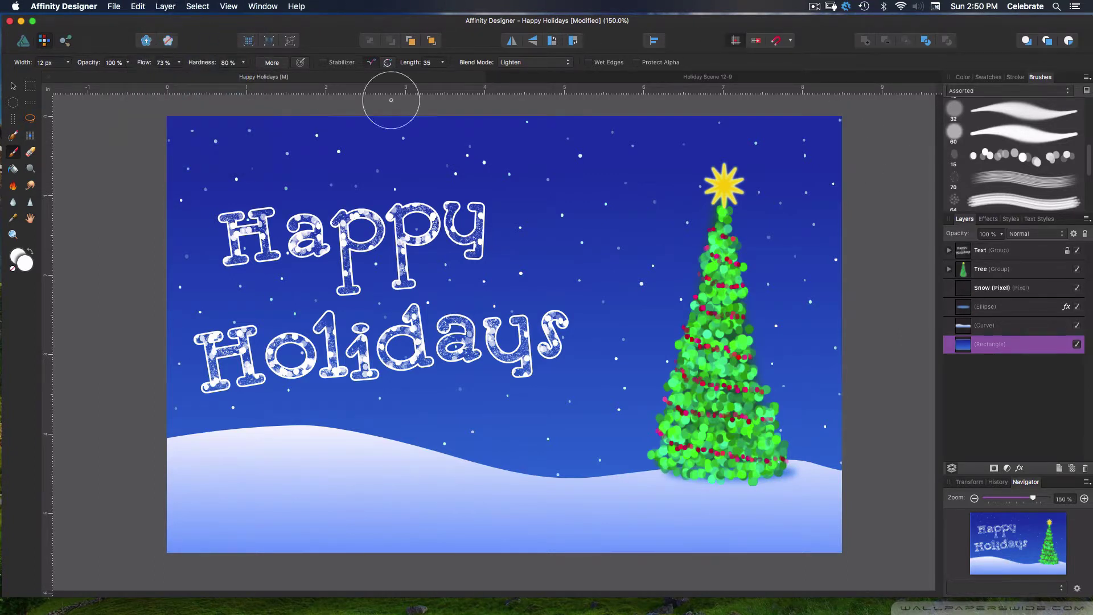
# Step: Group the Snow, Ellipse, Curve and Rectangle layers and name the group Background
pyautogui.click(978, 287)
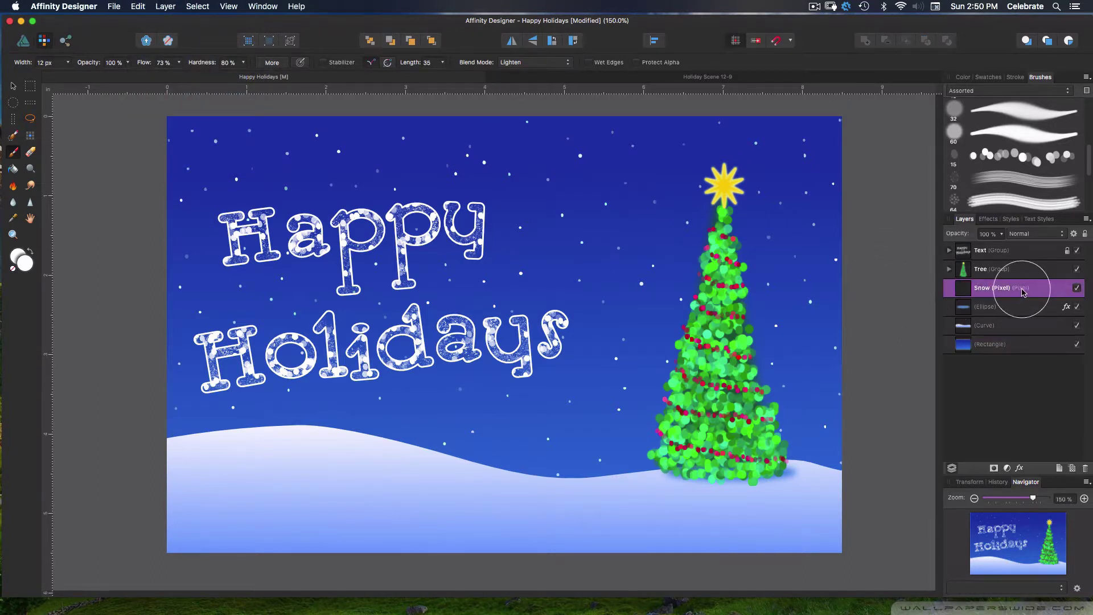
pyautogui.keyDown('shift'); pyautogui.click(1004, 349); pyautogui.keyUp('shift')
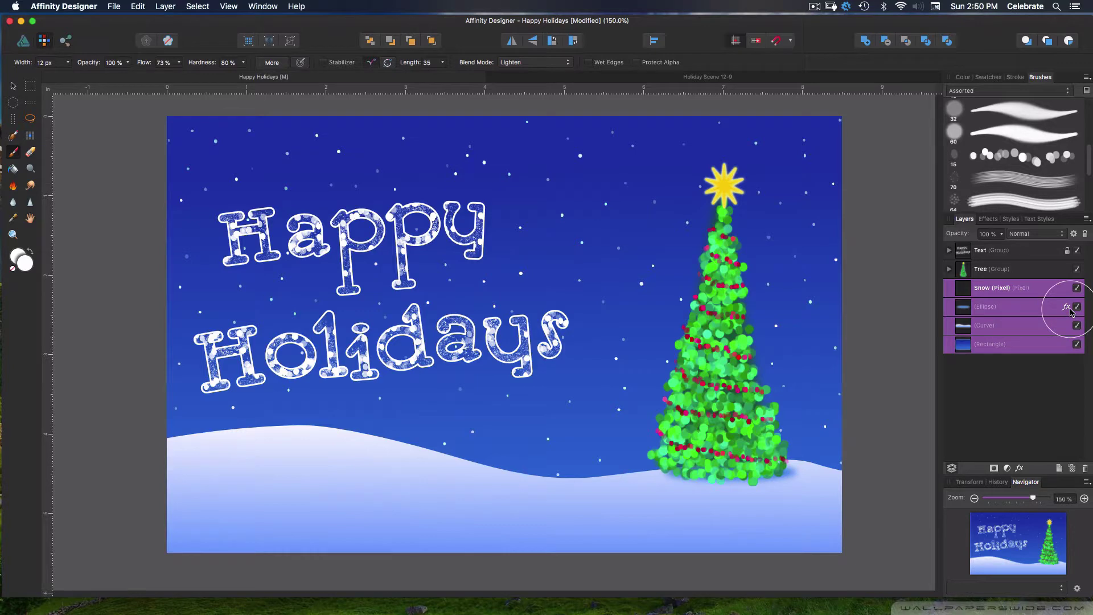
pyautogui.press('super+g')
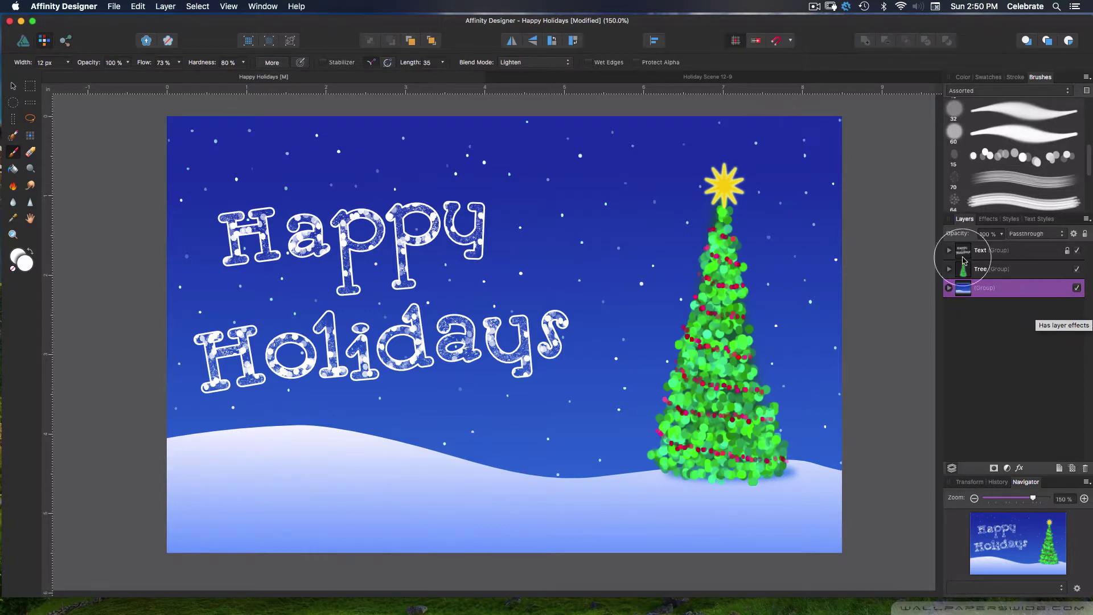
pyautogui.doubleClick(995, 289)
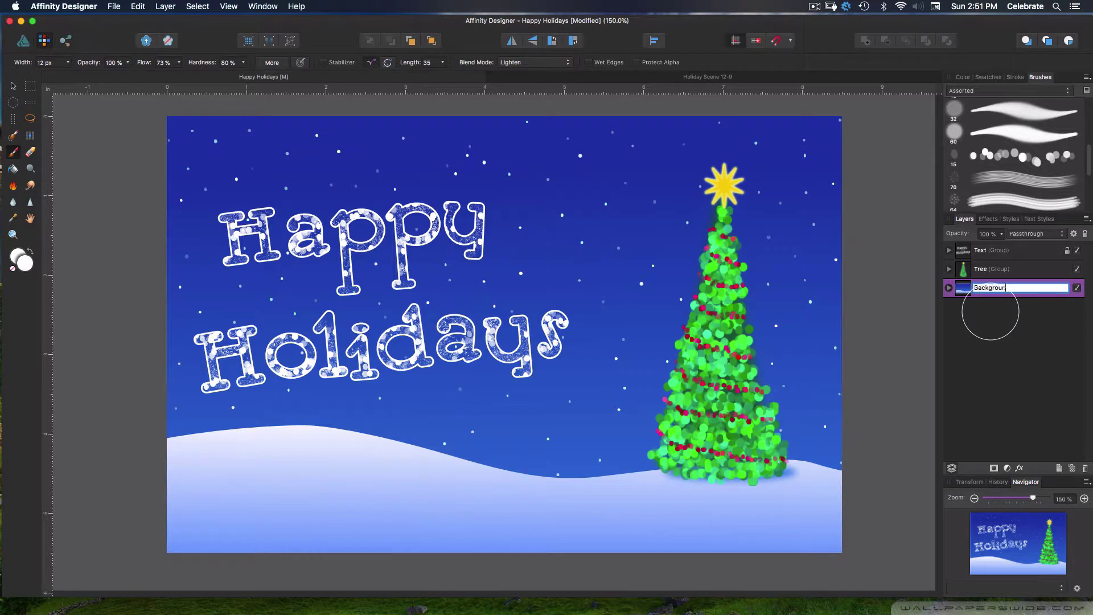
pyautogui.write('Background')
pyautogui.press('Return')
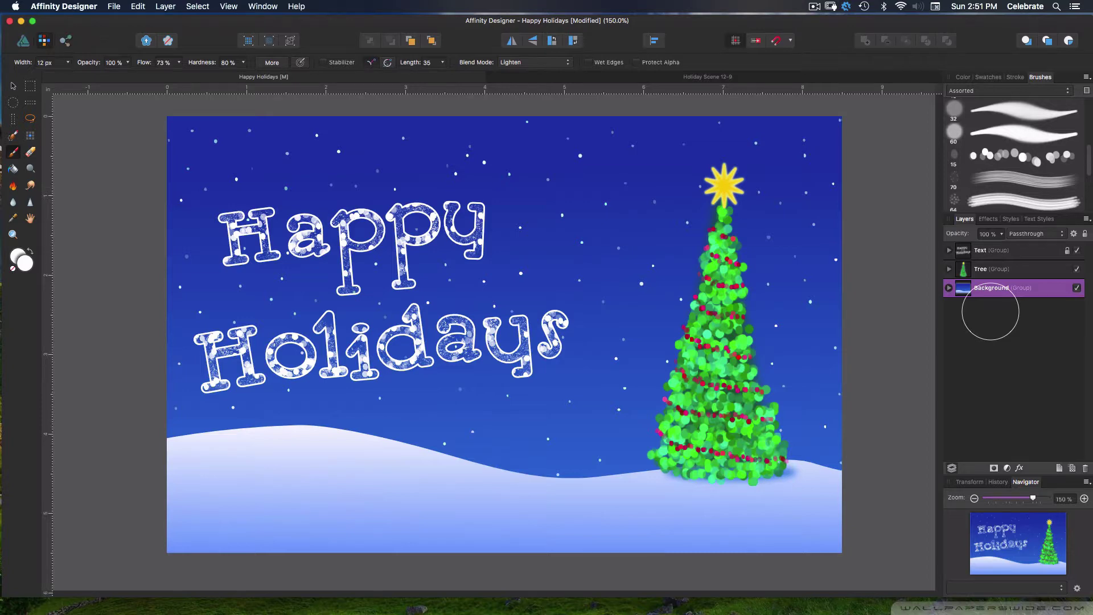
# Step: In the Designer Persona, lock the Tree and Background groups and add a new layer above all the groups
pyautogui.press('v')
pyautogui.click(979, 269)
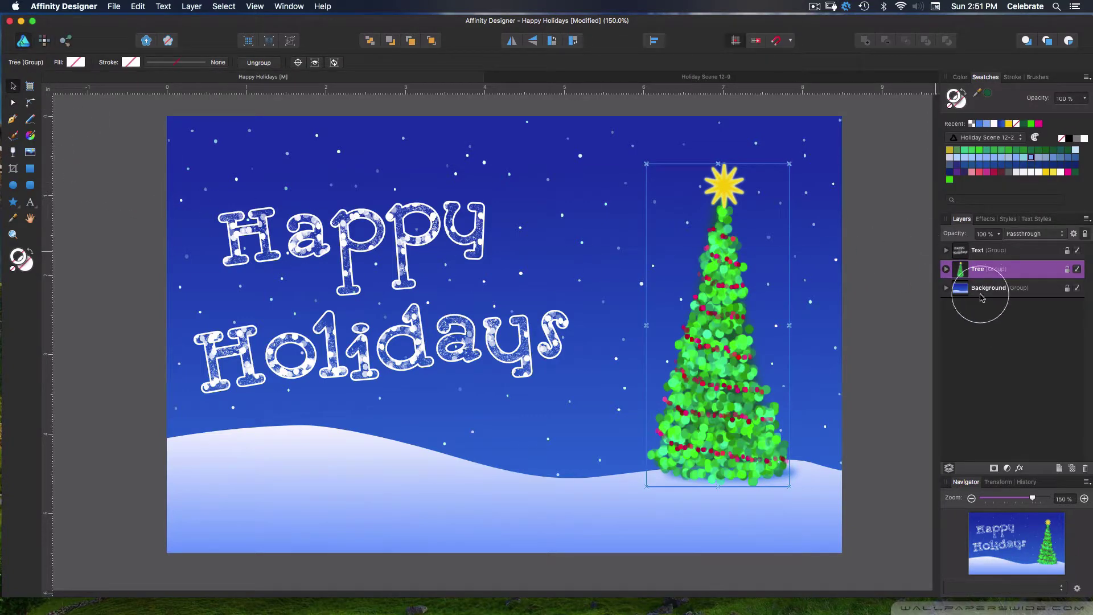
pyautogui.click(1061, 469)
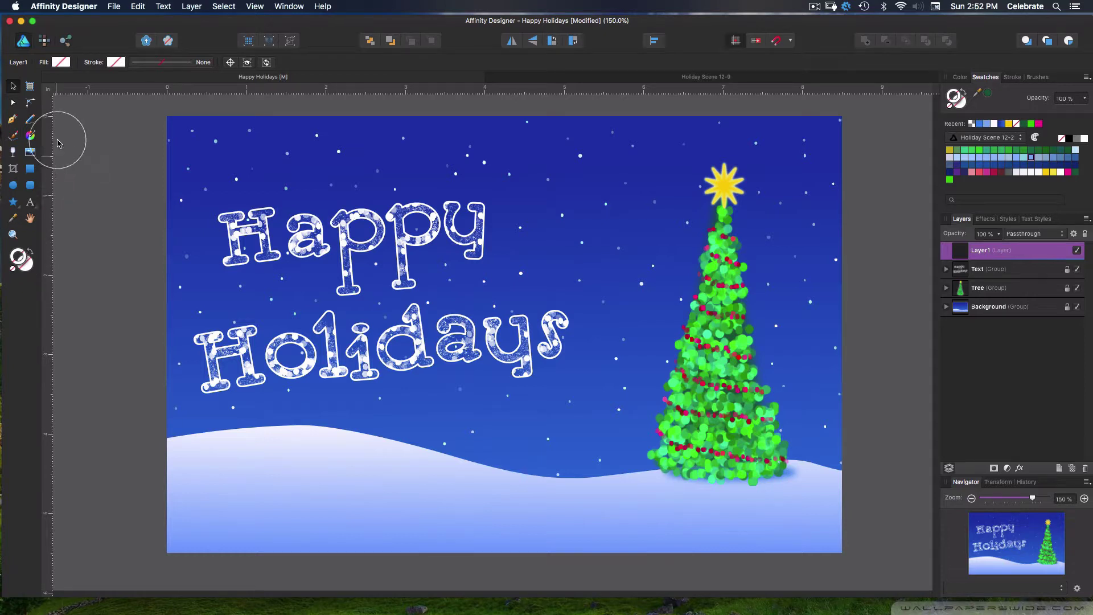
# Step: Set the stroke to white FFFFFF with a 12 pt width and clear the selection
pyautogui.doubleClick(24, 256)
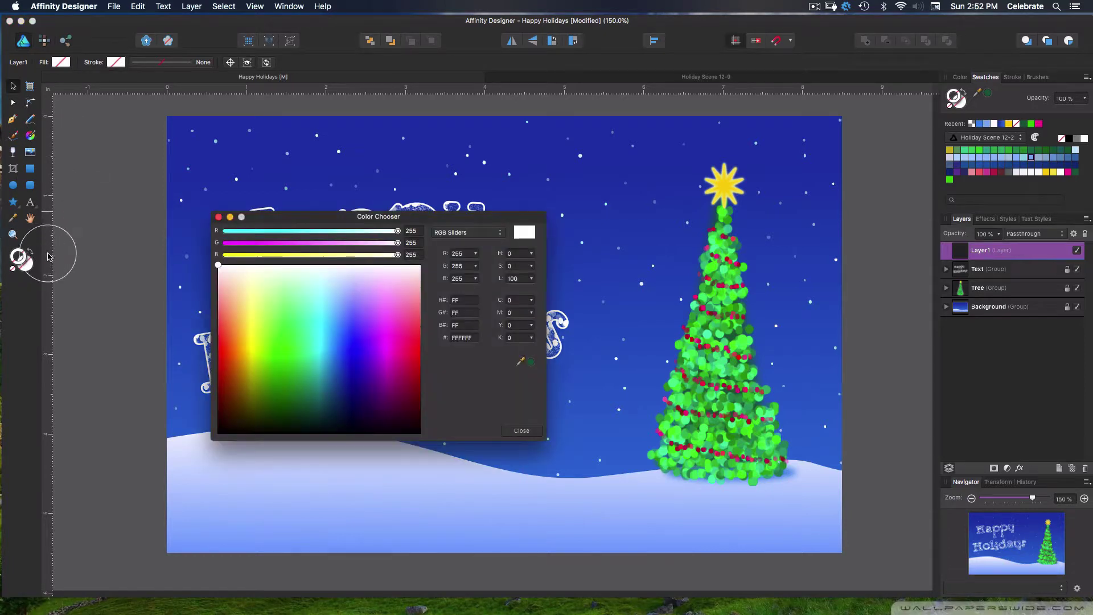
pyautogui.click(253, 267)
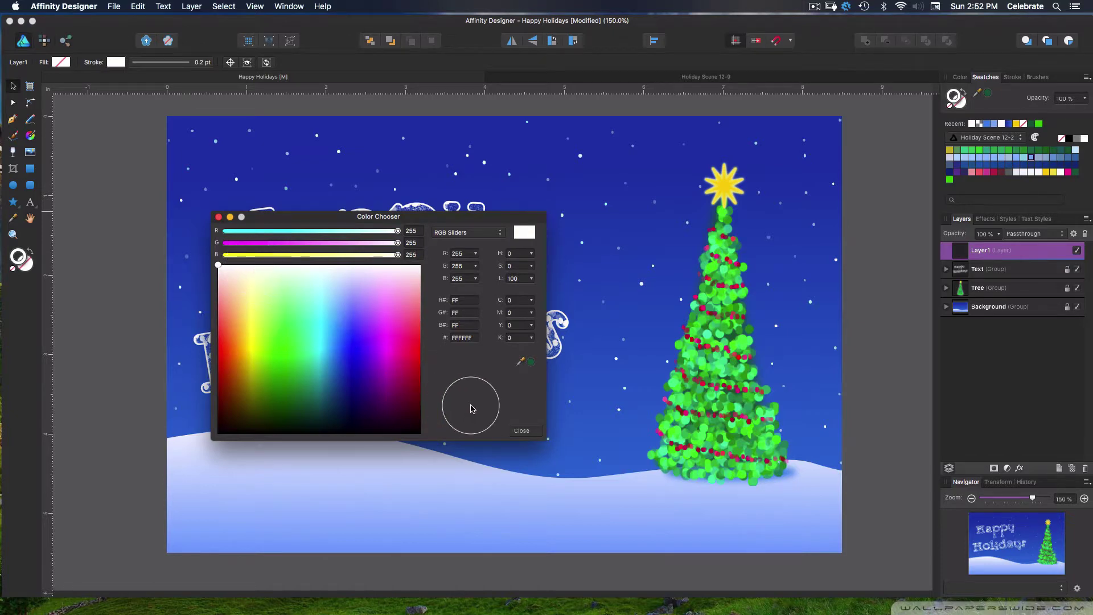
pyautogui.click(521, 431)
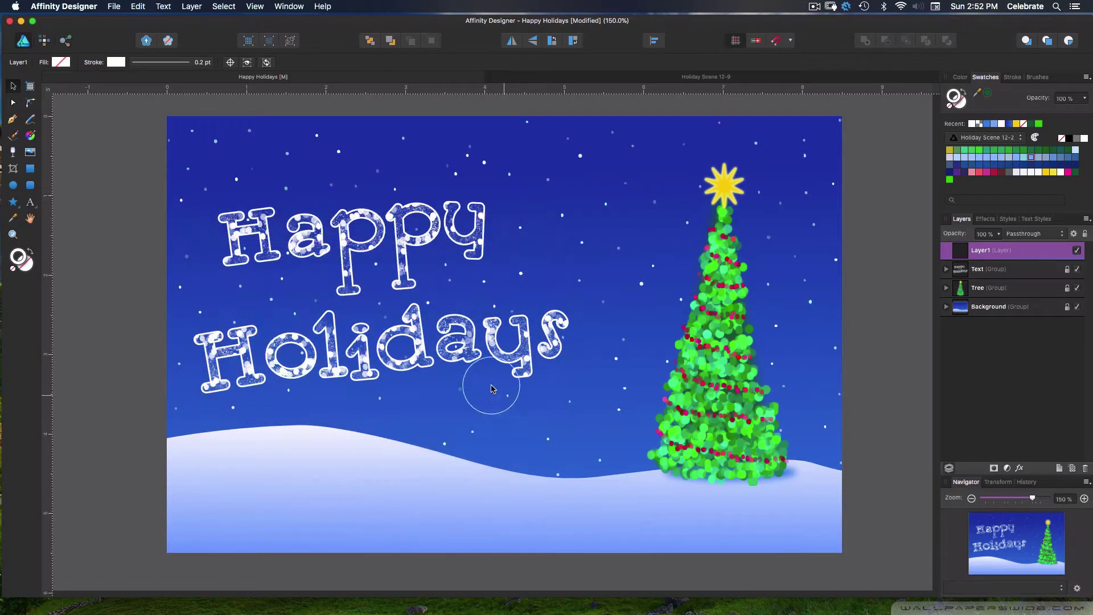
pyautogui.click(149, 62)
pyautogui.moveTo(131, 100); pyautogui.dragTo(158, 100)
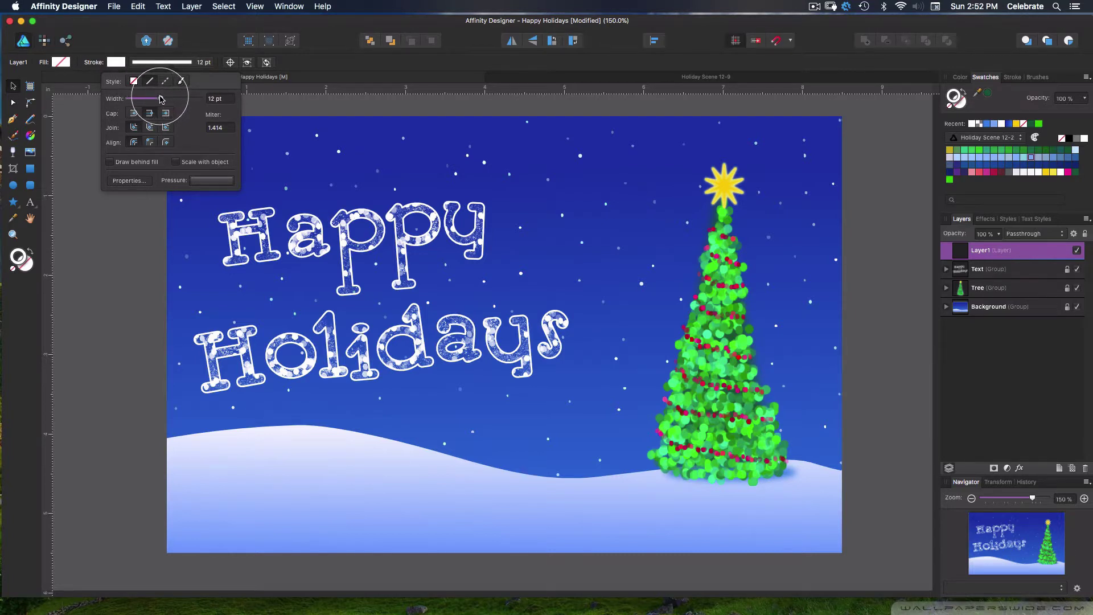
pyautogui.click(139, 228)
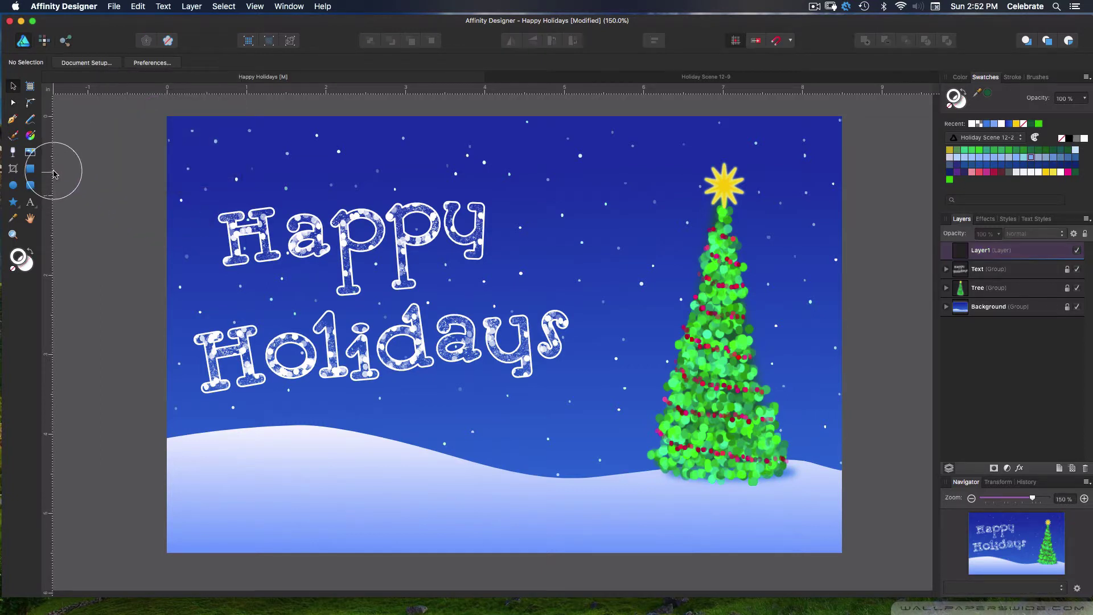
# Step: Draw a rectangle from the page's upper-left corner past the first letters of Happy and remove its fill, keeping the white stroke
pyautogui.click(31, 170)
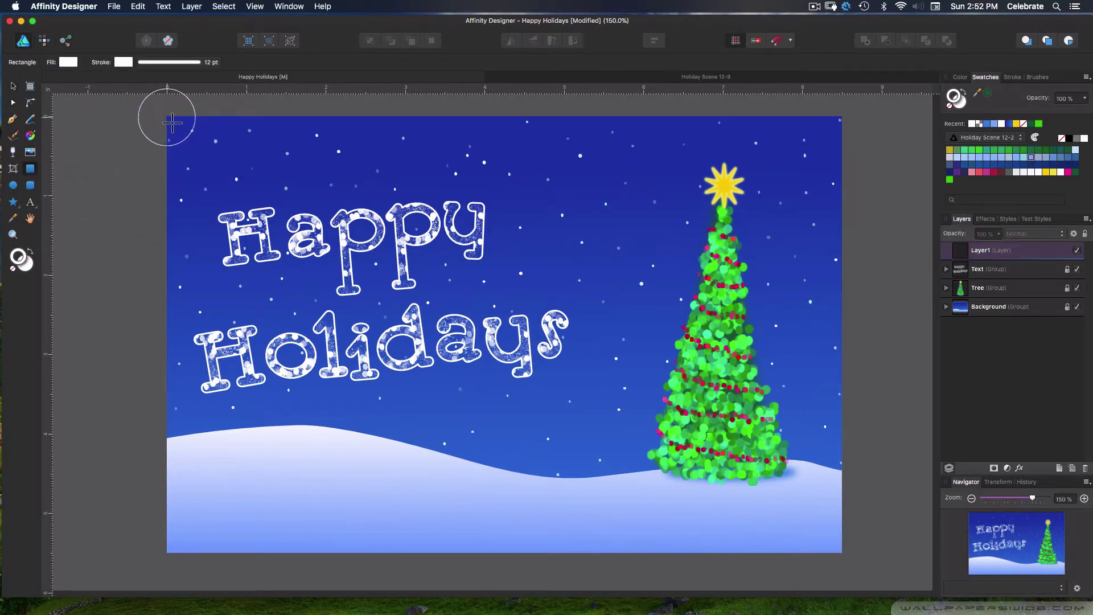
pyautogui.moveTo(168, 117)
pyautogui.mouseDown()
pyautogui.moveTo(227, 151)
pyautogui.moveTo(333, 260)
pyautogui.mouseUp()
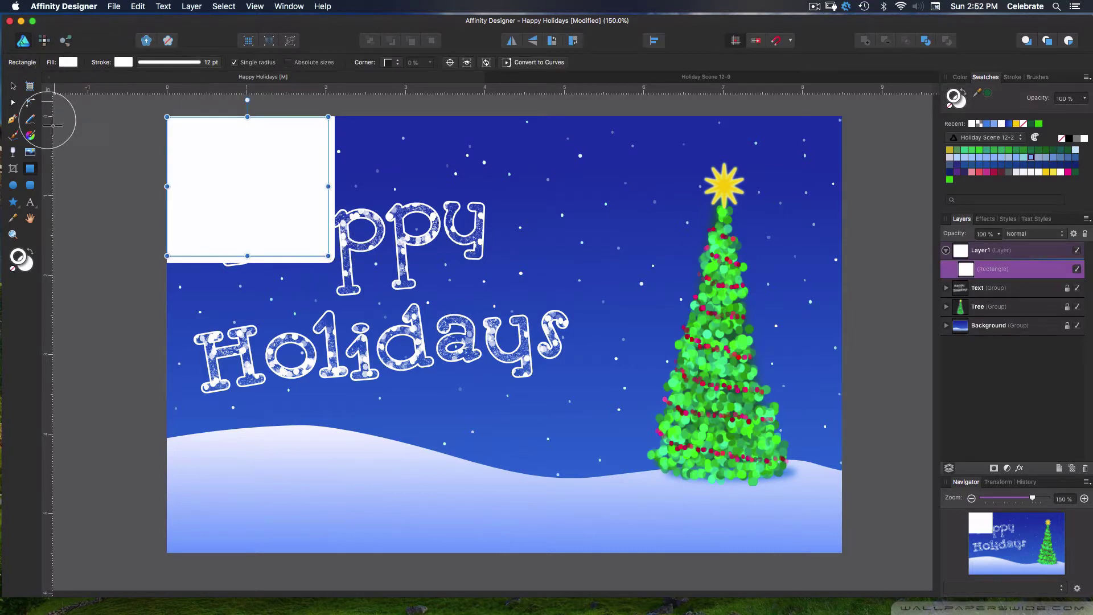
pyautogui.click(24, 269)
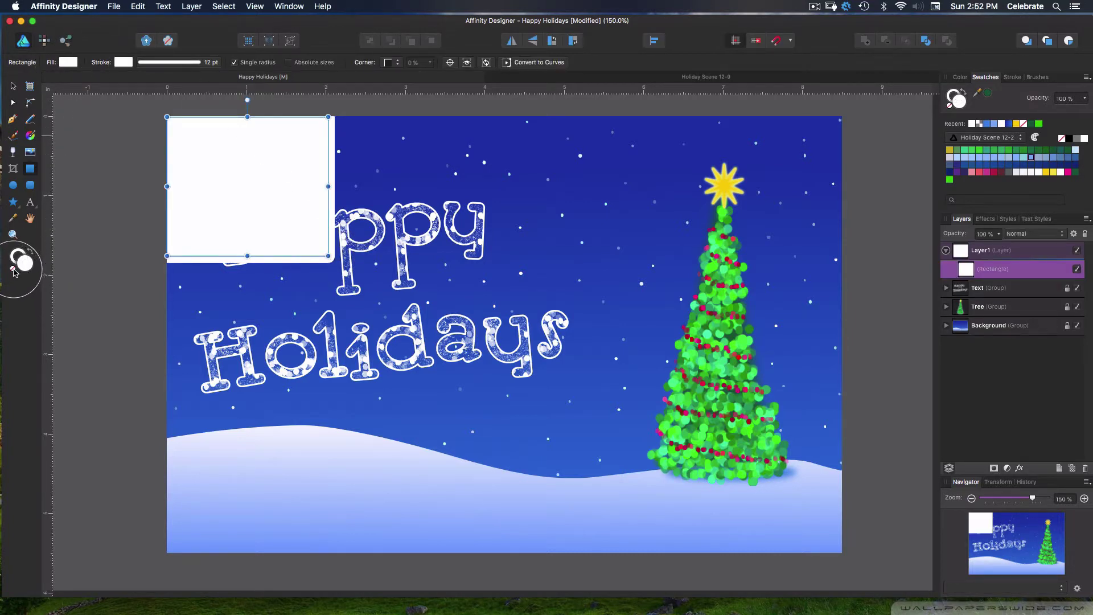
pyautogui.click(14, 271)
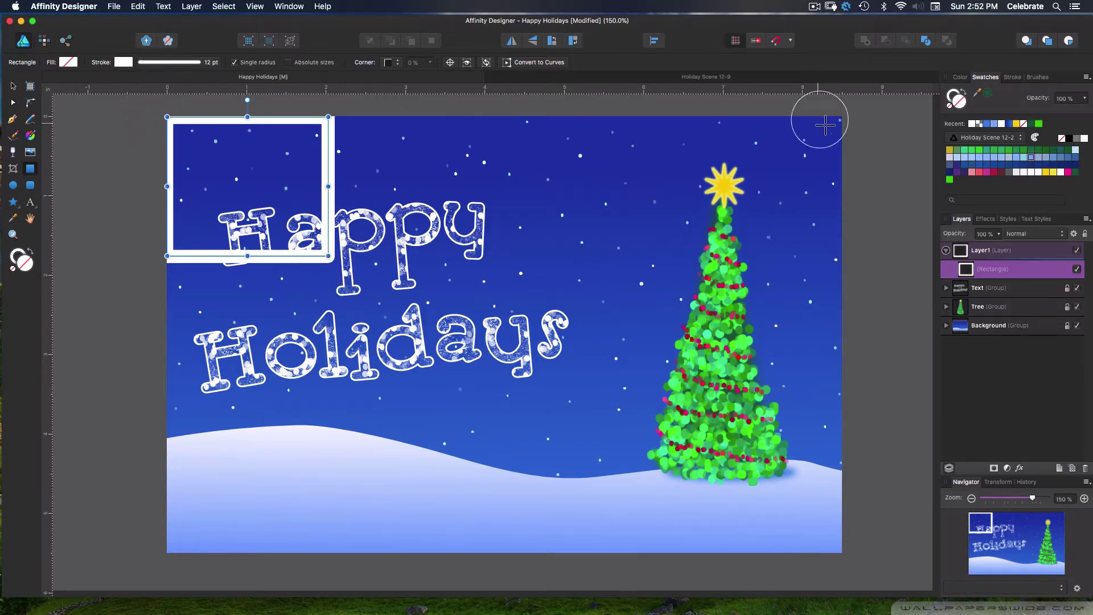
# Step: Give the rectangle's stroke a butt cap and a miter join
pyautogui.click(1016, 78)
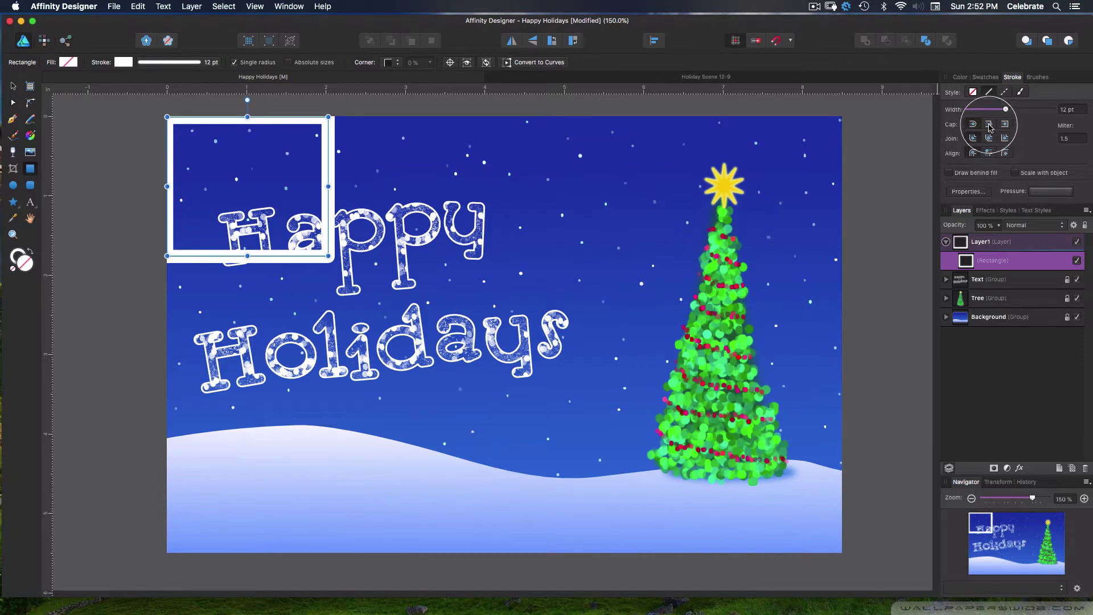
pyautogui.click(990, 126)
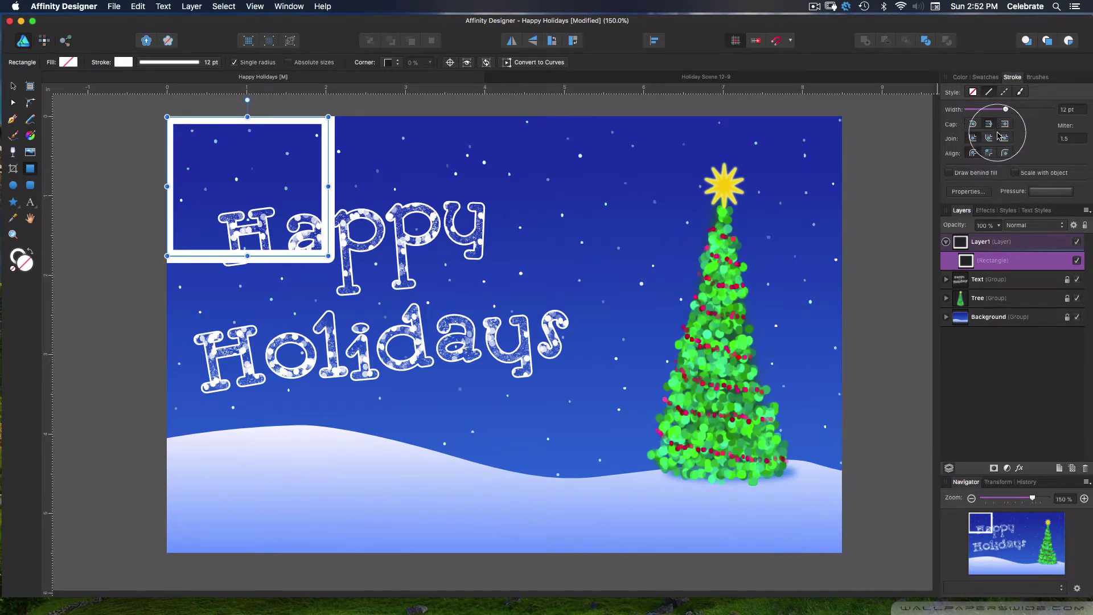
pyautogui.click(1007, 139)
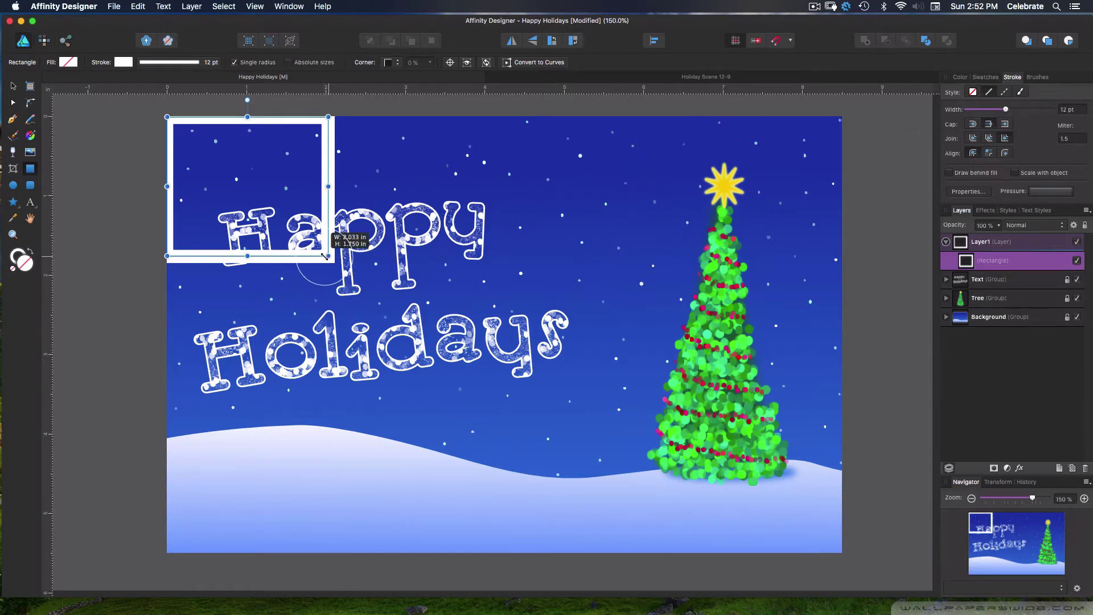
# Step: Stretch the white rectangle to the page's lower-right corner and adjust its upper-right corner so it frames the whole scene
pyautogui.moveTo(326, 256); pyautogui.dragTo(833, 545)
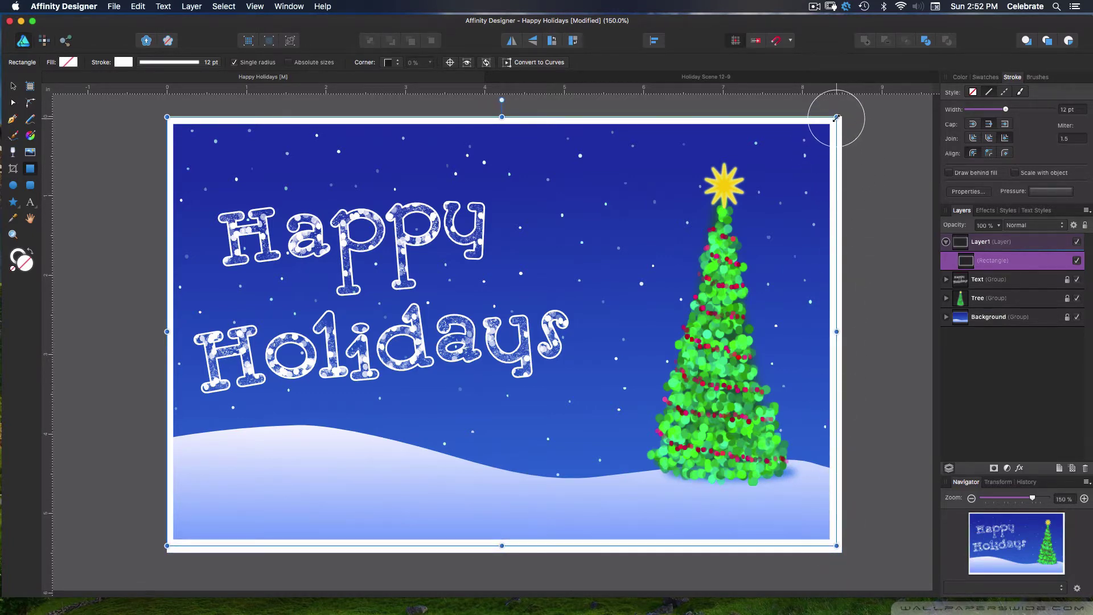
pyautogui.moveTo(836, 117); pyautogui.dragTo(835, 122)
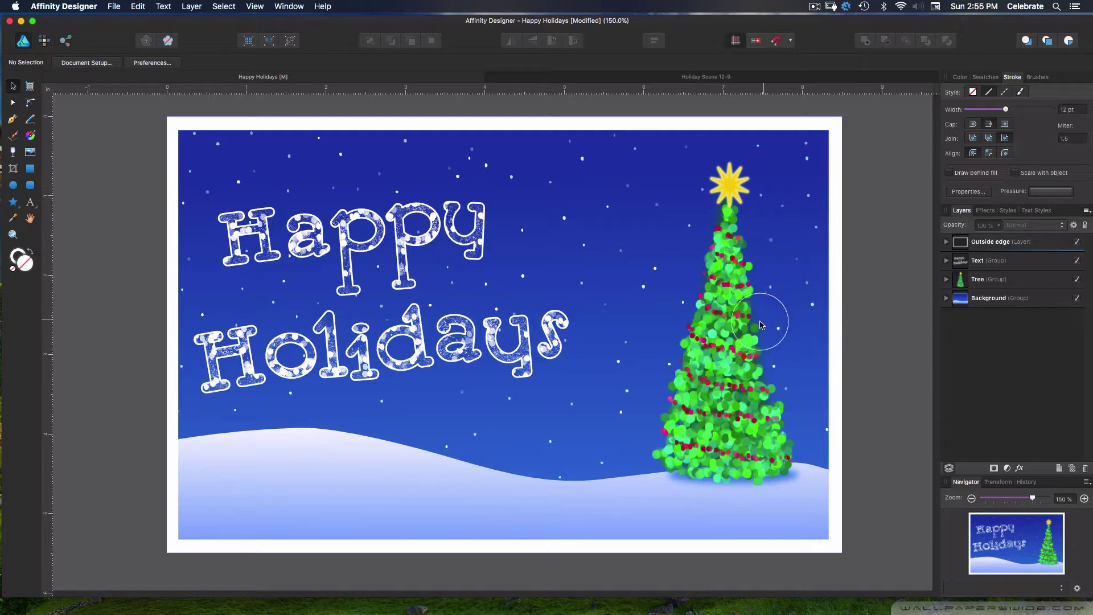
# Step: Nudge the Tree group slightly to the right and move the Holiday group inside the Text group right, toward the tree
pyautogui.click(734, 338)
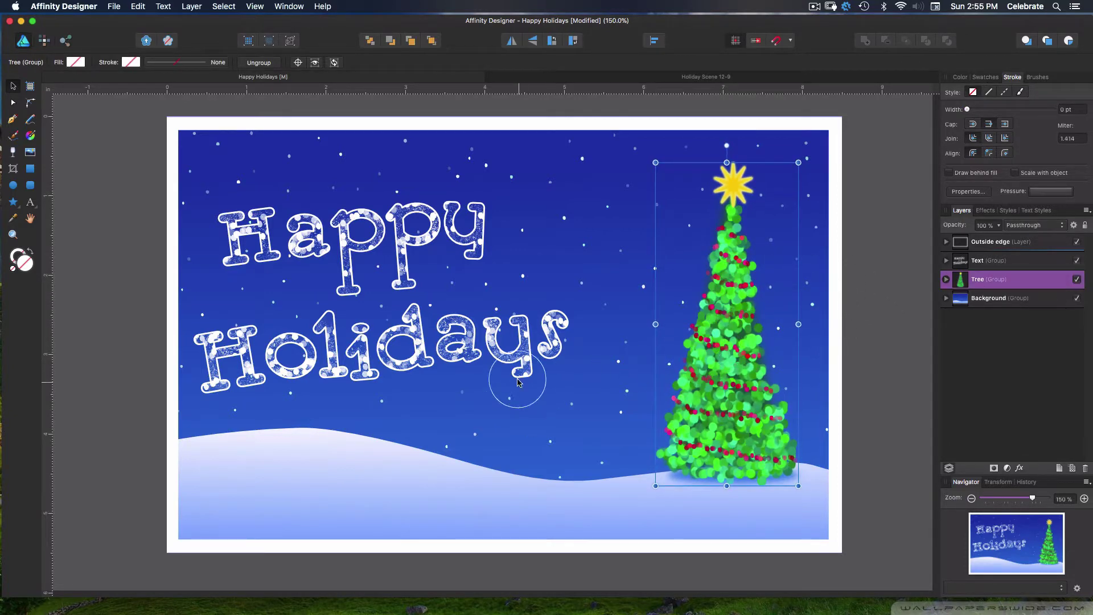
pyautogui.click(516, 356)
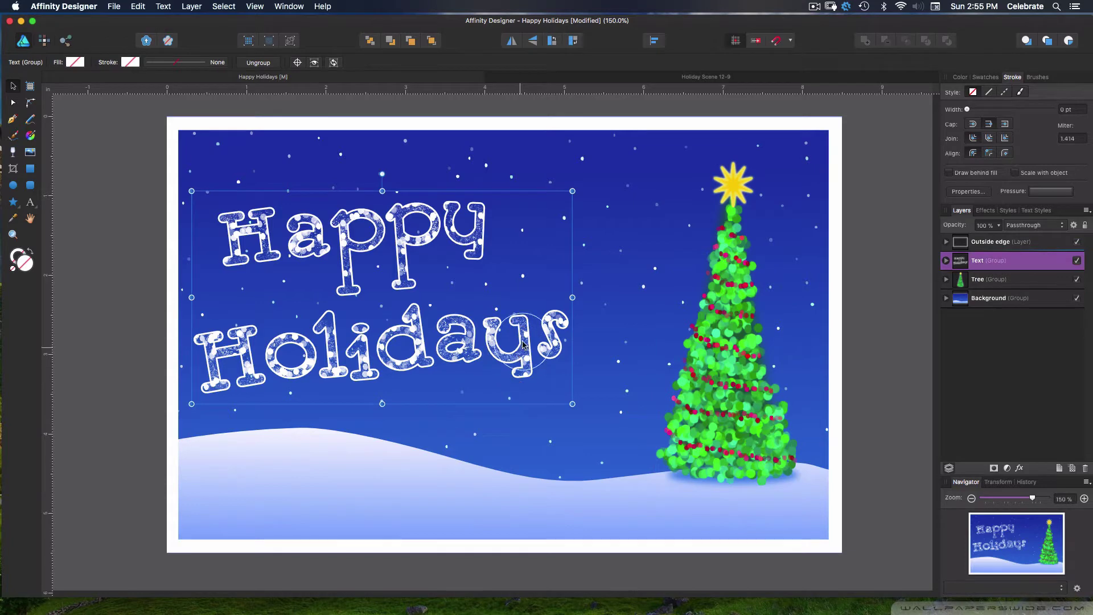
pyautogui.click(989, 279)
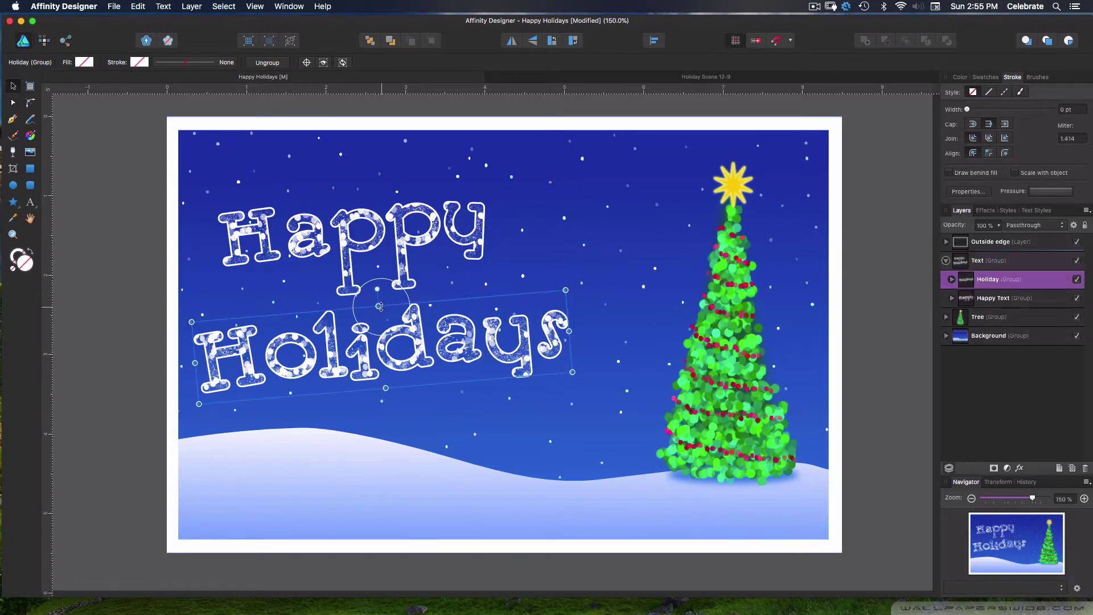
pyautogui.moveTo(398, 307); pyautogui.dragTo(438, 306)
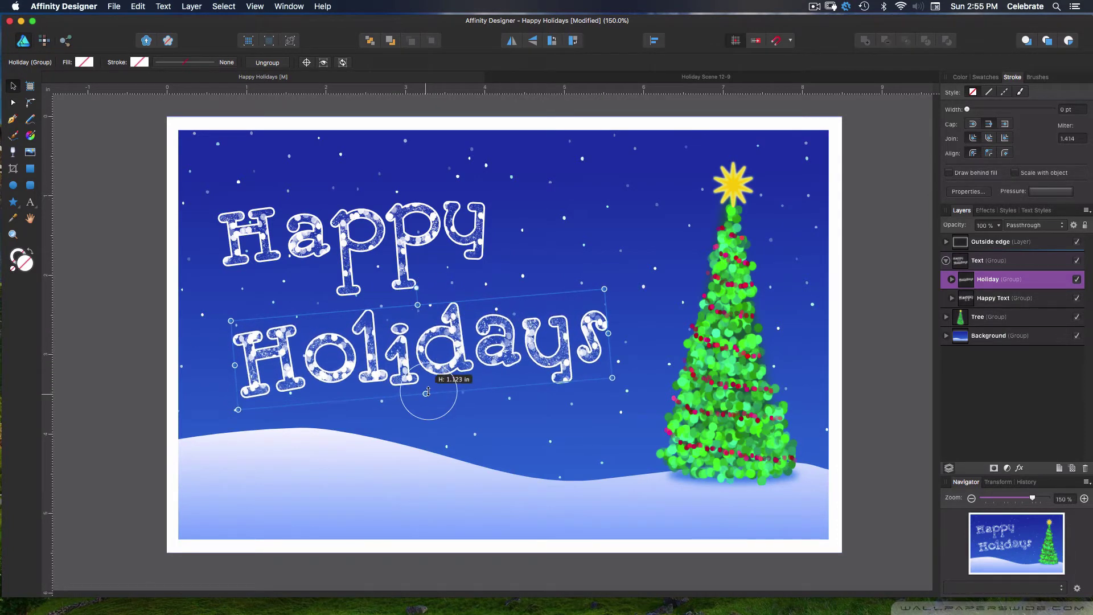
# Step: Move the Happy Text group right, enlarge it slightly and centre it above the word Holidays
pyautogui.click(400, 211)
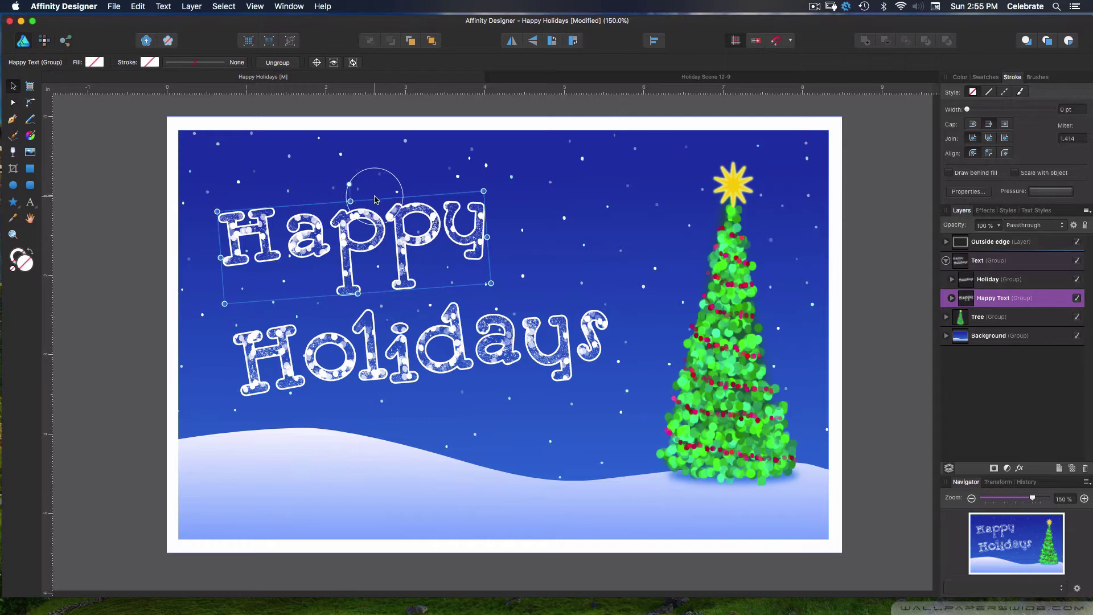
pyautogui.moveTo(374, 199); pyautogui.dragTo(419, 195)
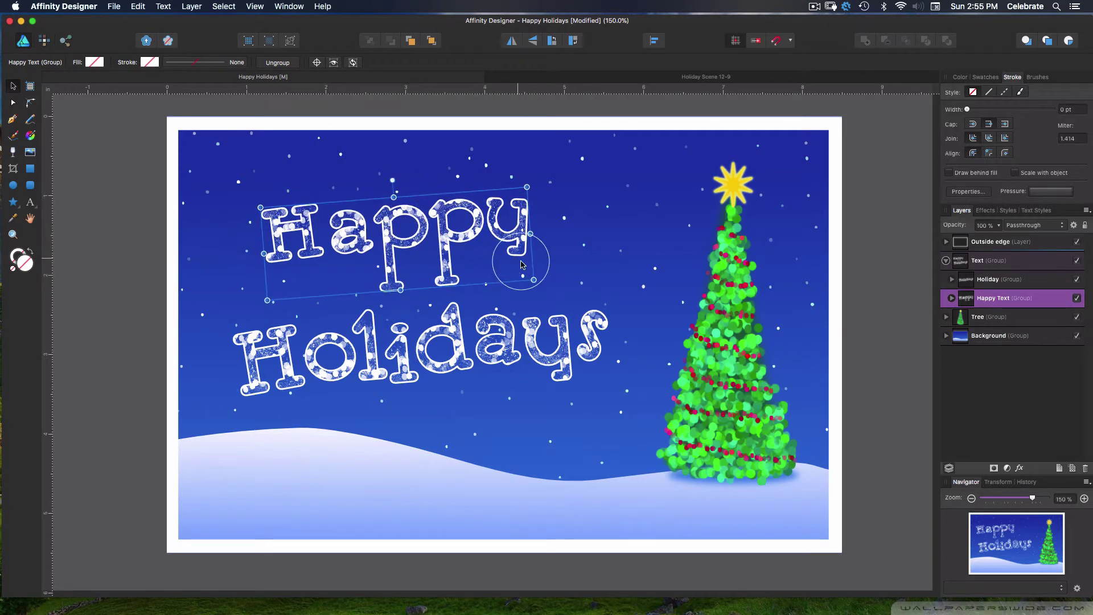
pyautogui.moveTo(536, 279); pyautogui.dragTo(552, 288)
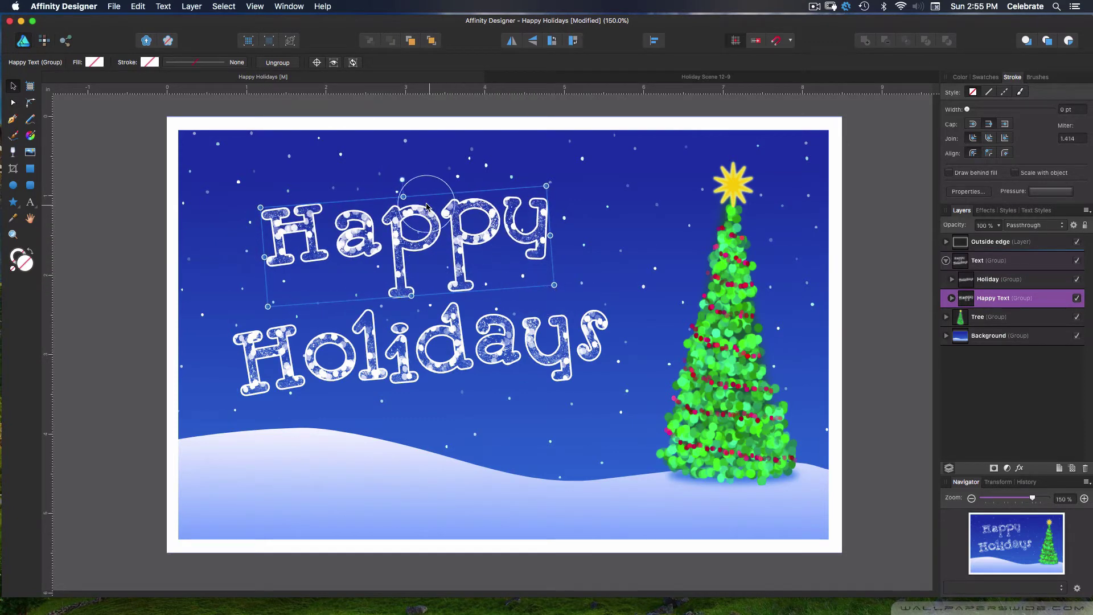
pyautogui.moveTo(423, 197); pyautogui.dragTo(413, 199)
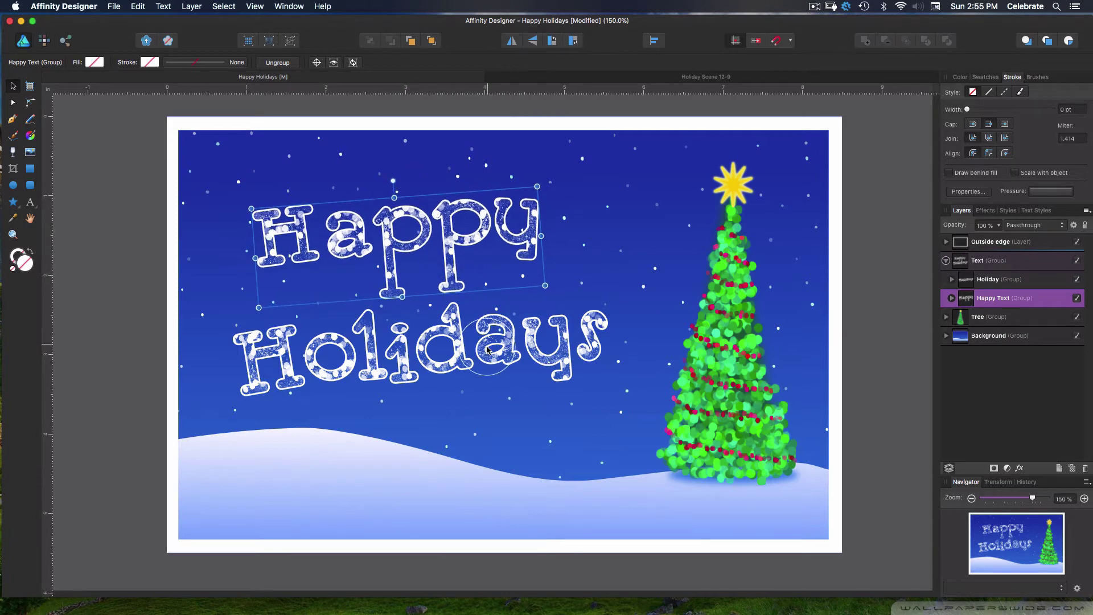
# Step: Nudge the Holiday group slightly to the right beneath Happy and clear the selection
pyautogui.click(488, 342)
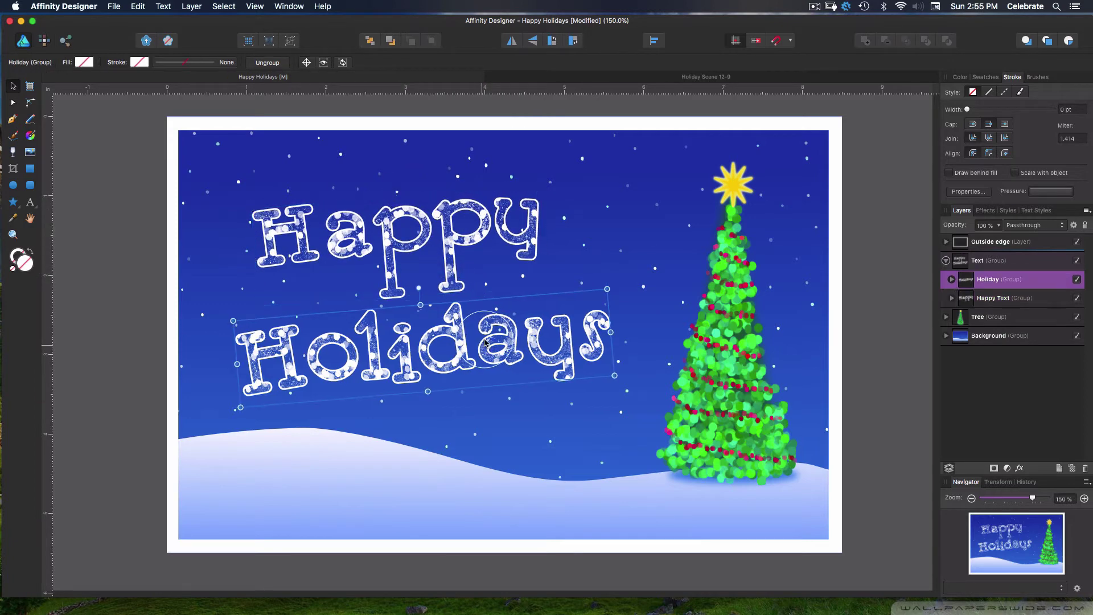
pyautogui.click(615, 200)
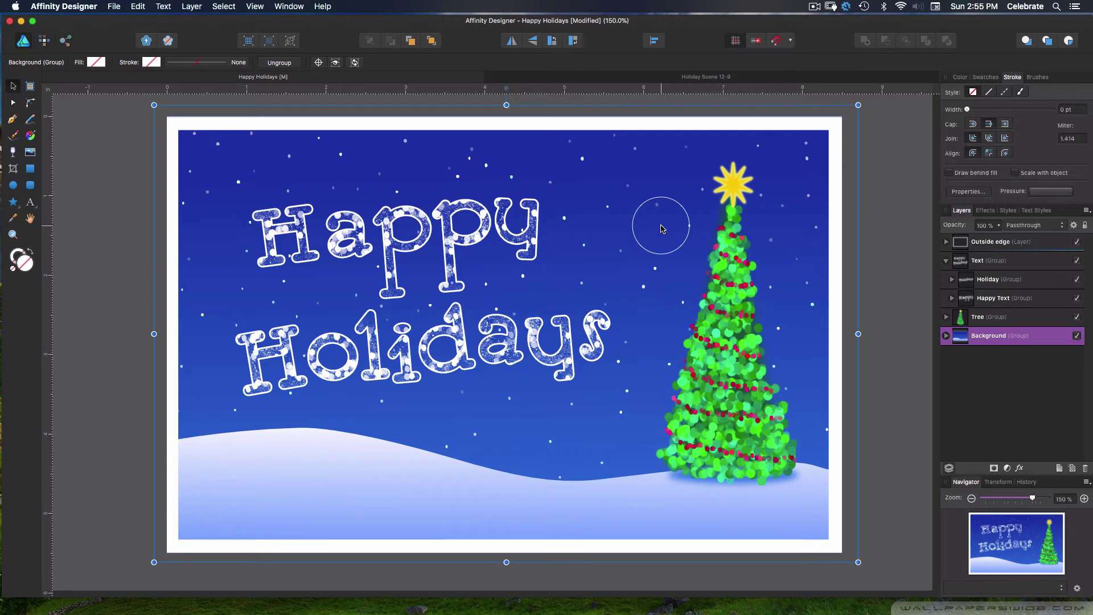
pyautogui.click(107, 330)
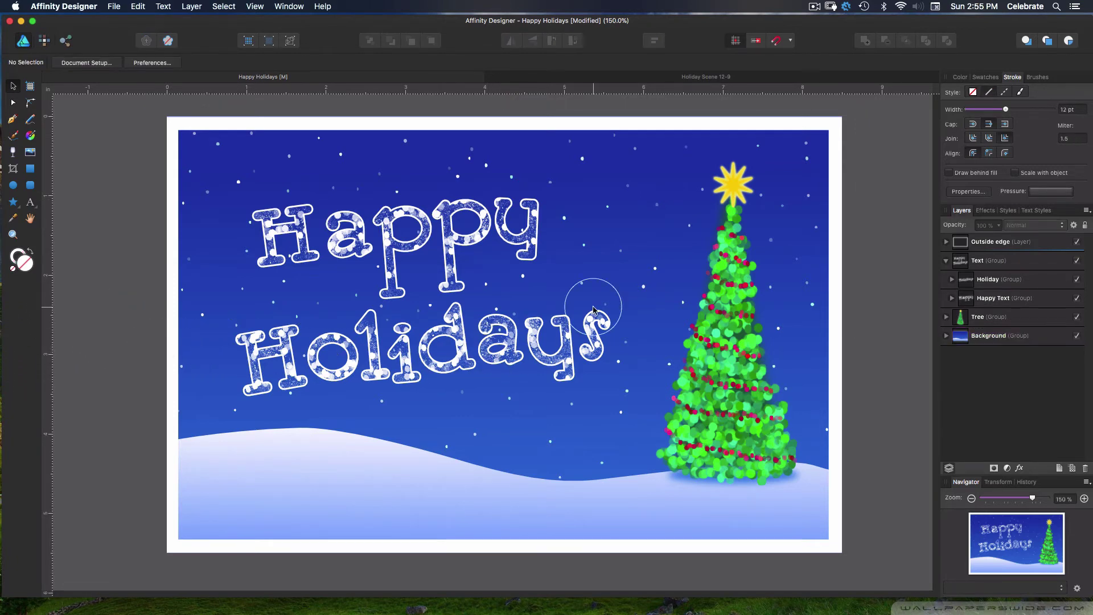